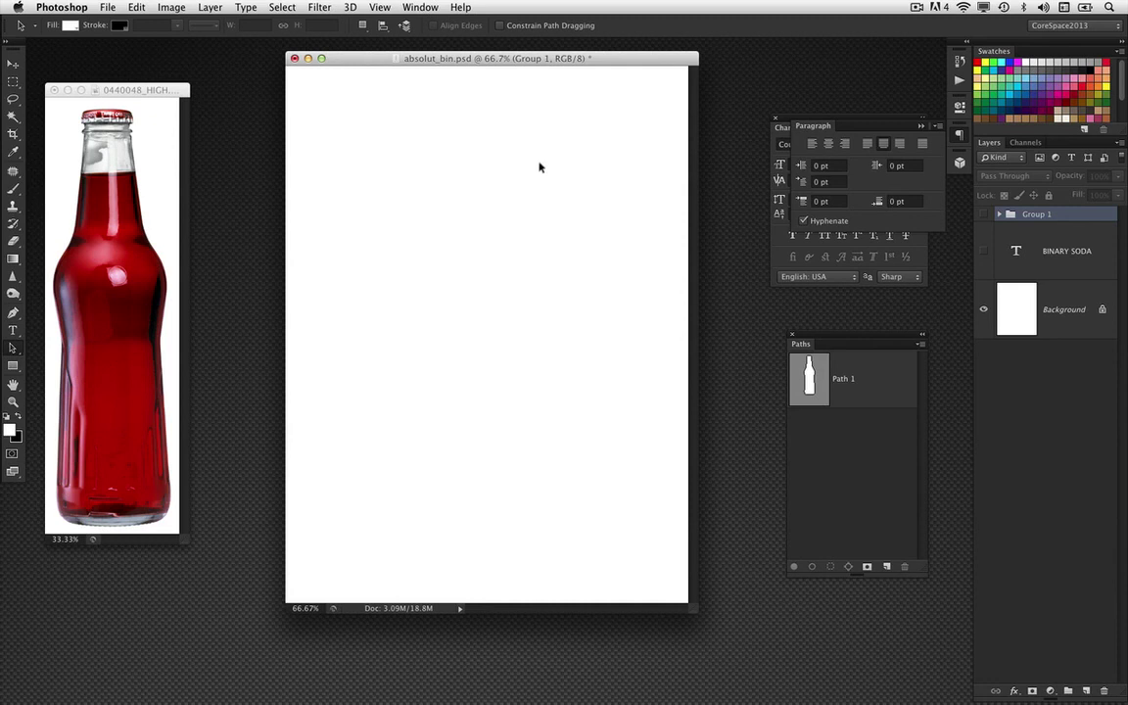
Bring the 0440048_HIGH.TIF window to the front, shift it right, and zoom it to 50%
{"action": "left_click", "coordinate": [137, 217]}
{"action": "left_click_drag", "start_coordinate": [139, 87], "coordinate": [182, 85]}
{"action": "key", "text": "super+plus"}
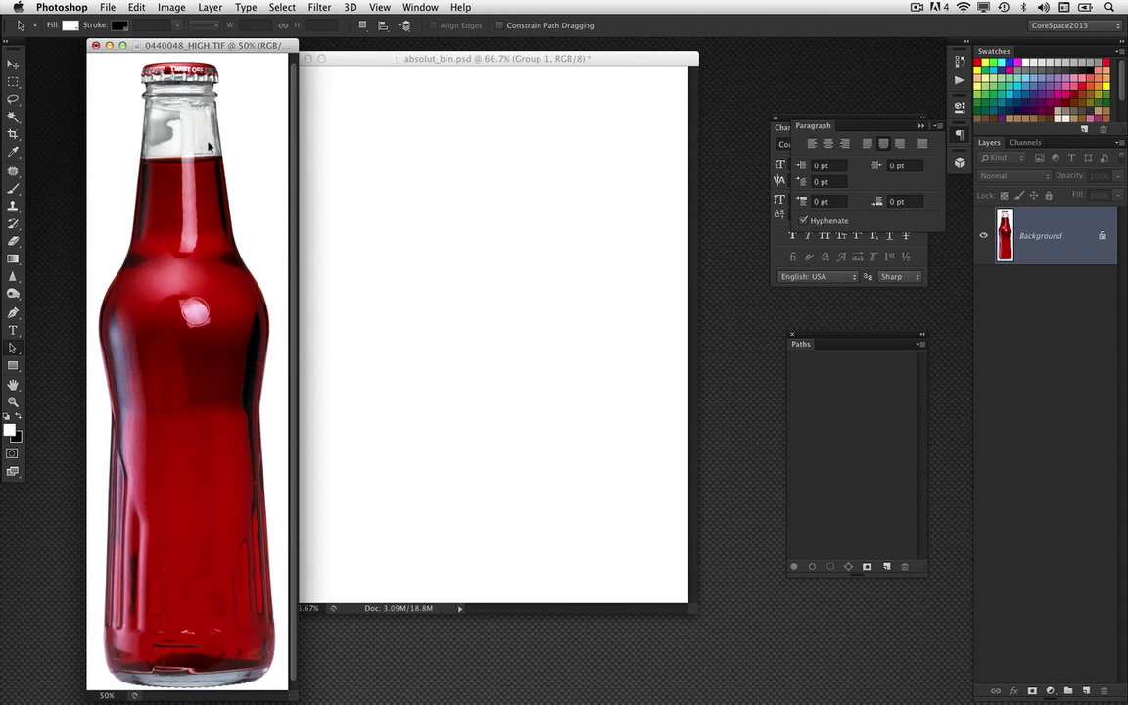
Select the bottle by Magic Wand-selecting the white background and inverting; move the Paths panel over
{"action": "left_click_drag", "start_coordinate": [13, 116], "coordinate": [79, 118]}
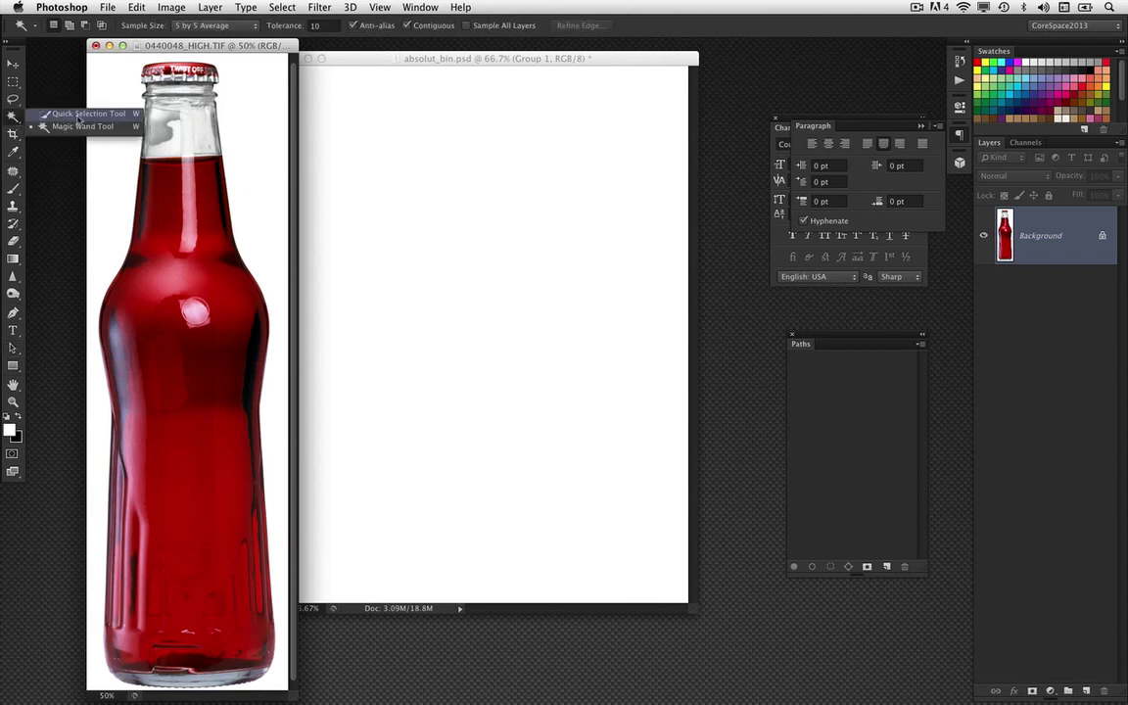
{"action": "left_click", "coordinate": [89, 127]}
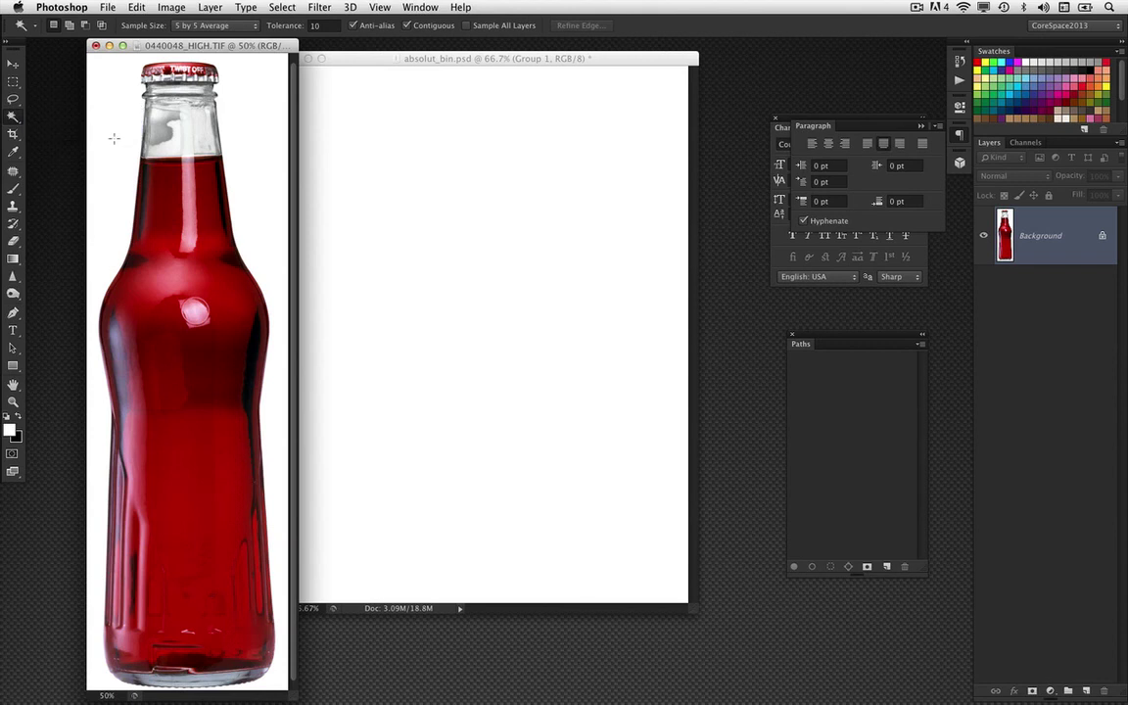
{"action": "left_click", "coordinate": [112, 142]}
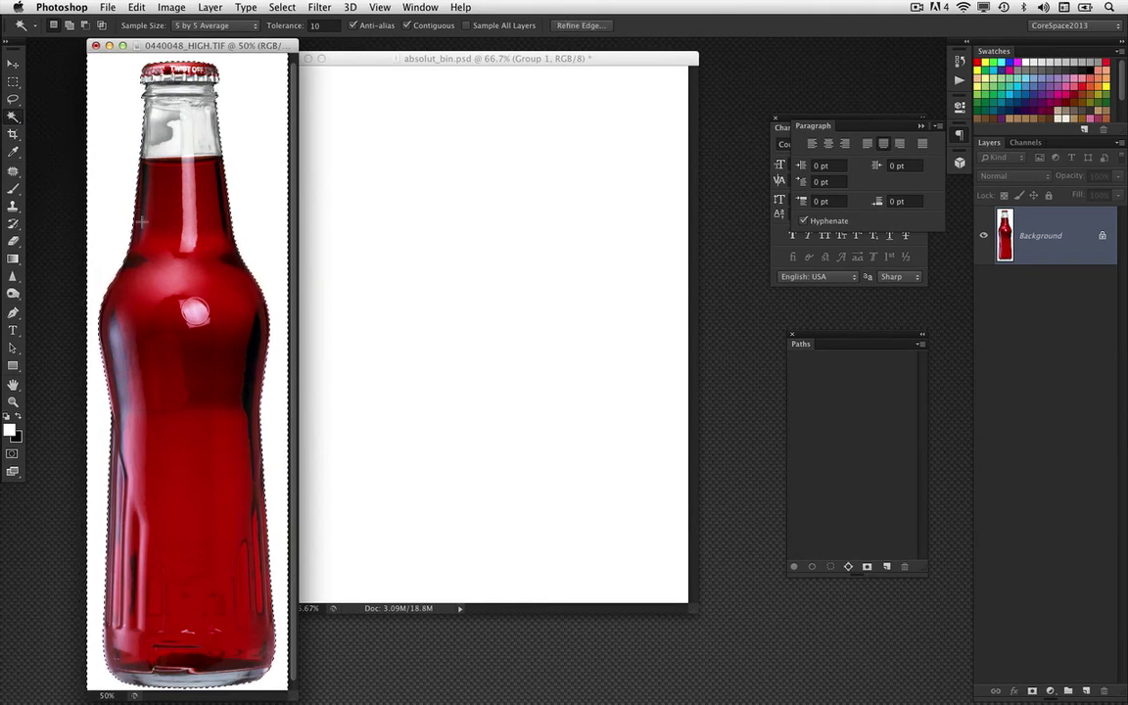
{"action": "left_click", "coordinate": [282, 7]}
{"action": "left_click", "coordinate": [303, 60]}
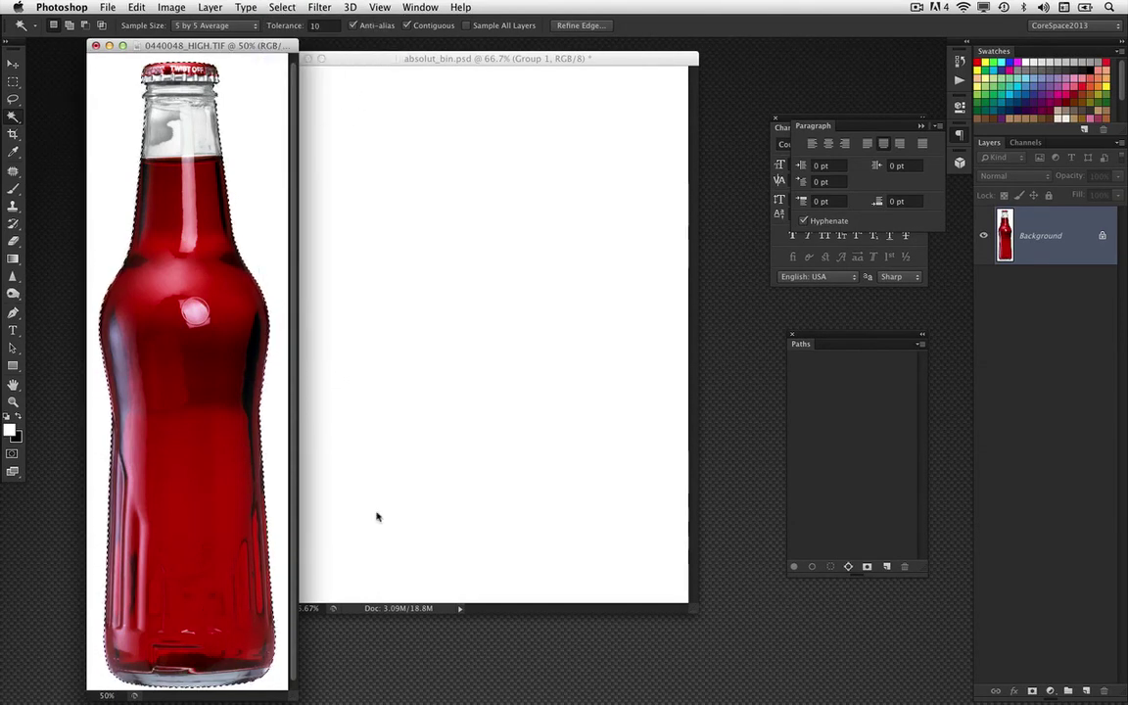
{"action": "left_click_drag", "start_coordinate": [811, 340], "coordinate": [507, 193]}
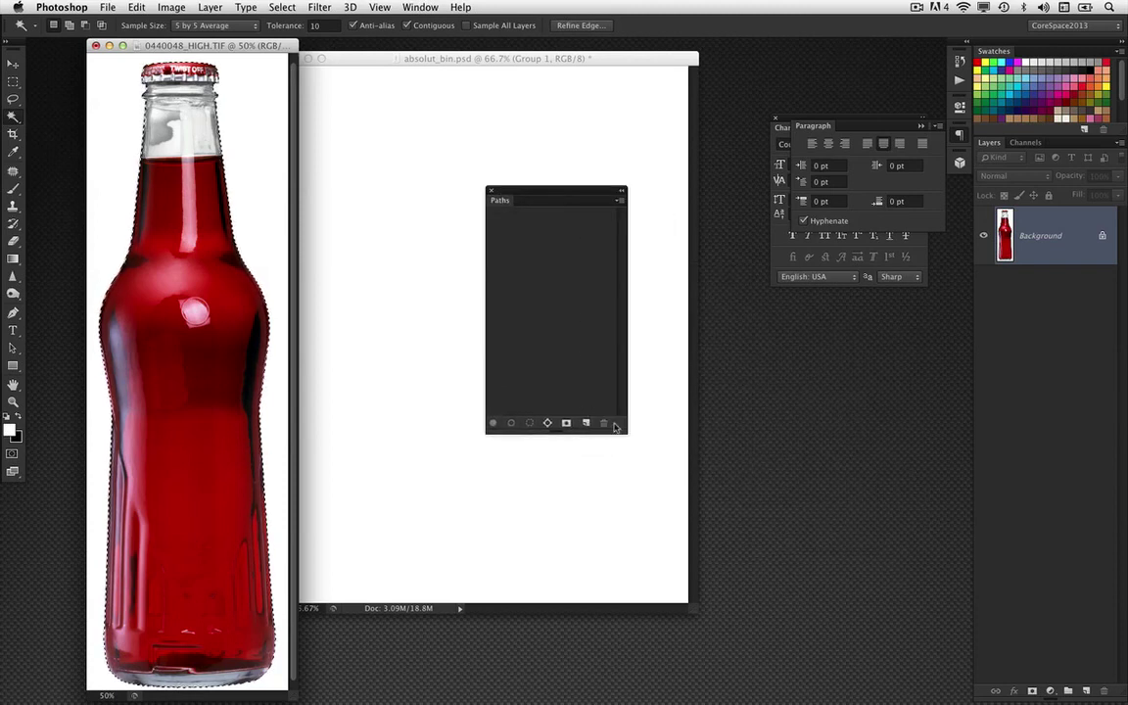
Enlarge the Paths panel, move it up and left, and open its options menu
{"action": "left_click_drag", "start_coordinate": [627, 433], "coordinate": [663, 453]}
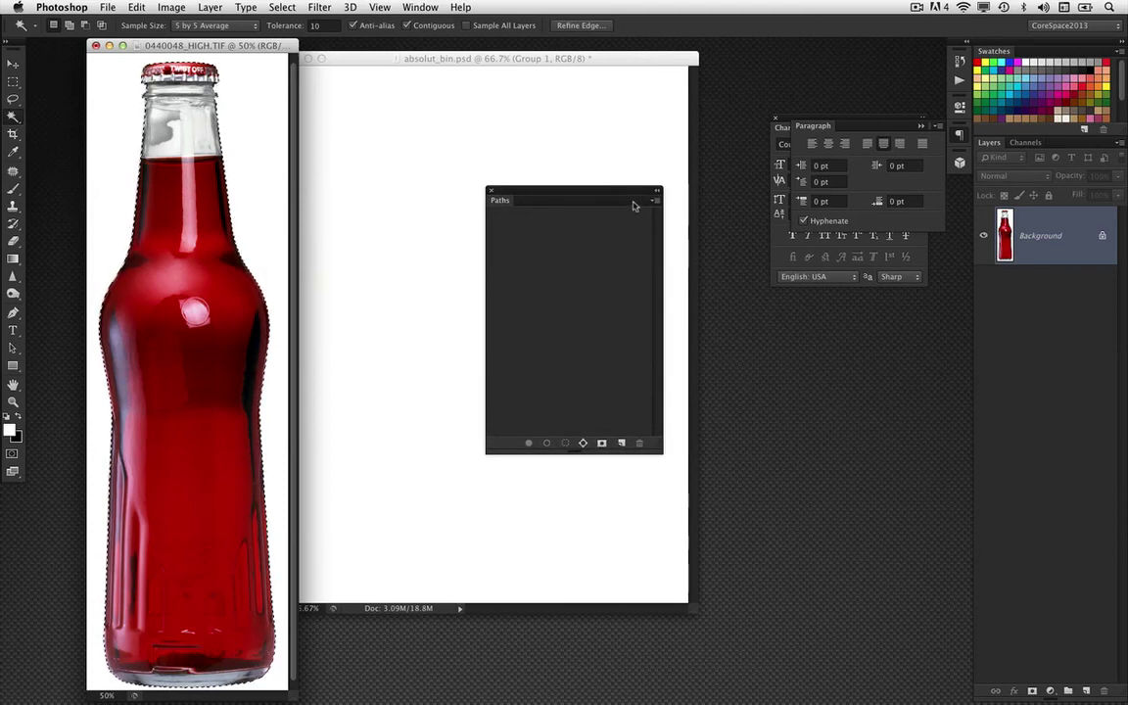
{"action": "left_click", "coordinate": [421, 7]}
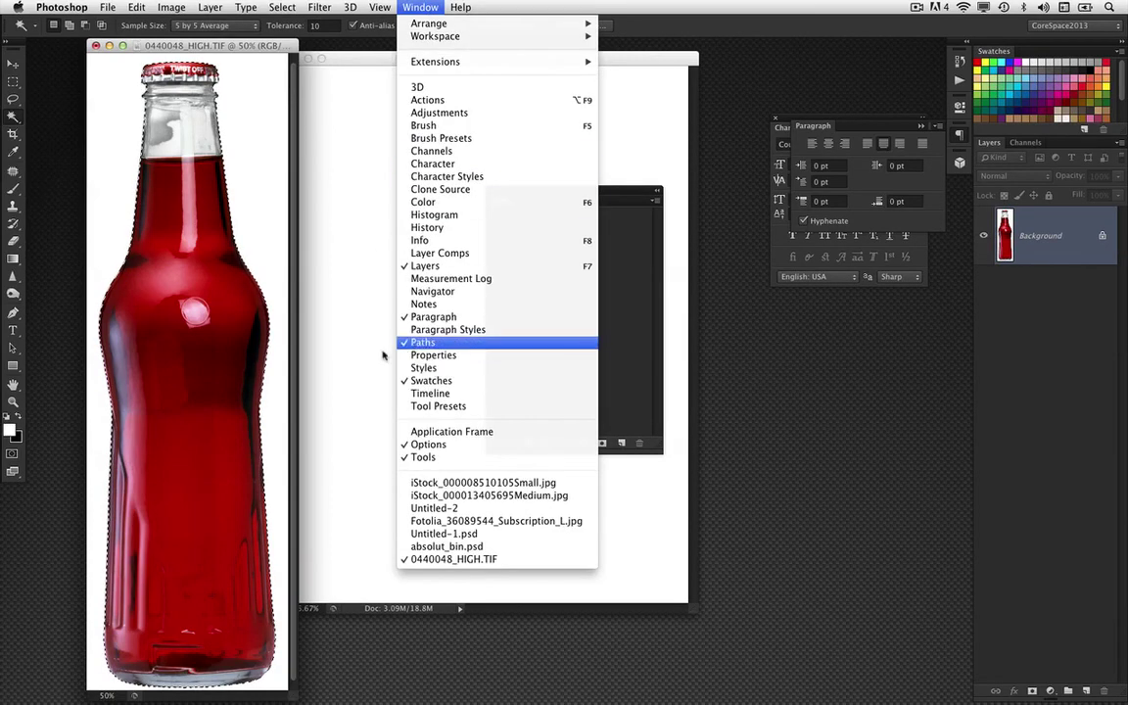
{"action": "left_click", "coordinate": [314, 358]}
{"action": "left_click_drag", "start_coordinate": [557, 190], "coordinate": [494, 154]}
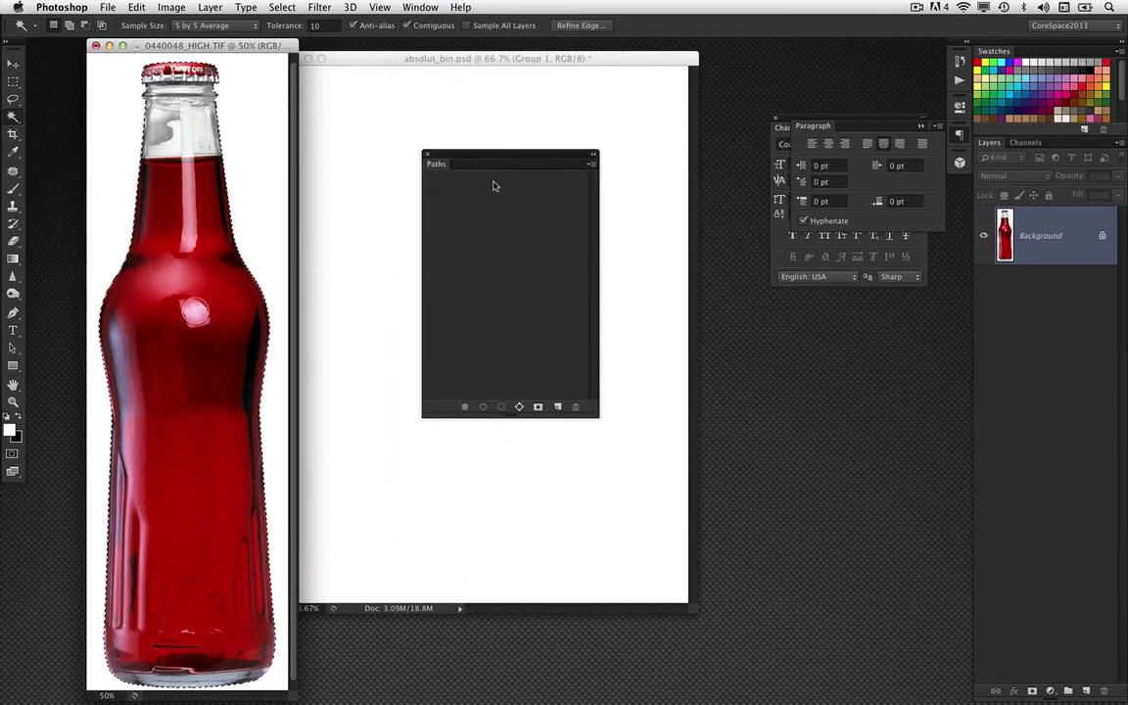
{"action": "left_click", "coordinate": [592, 164]}
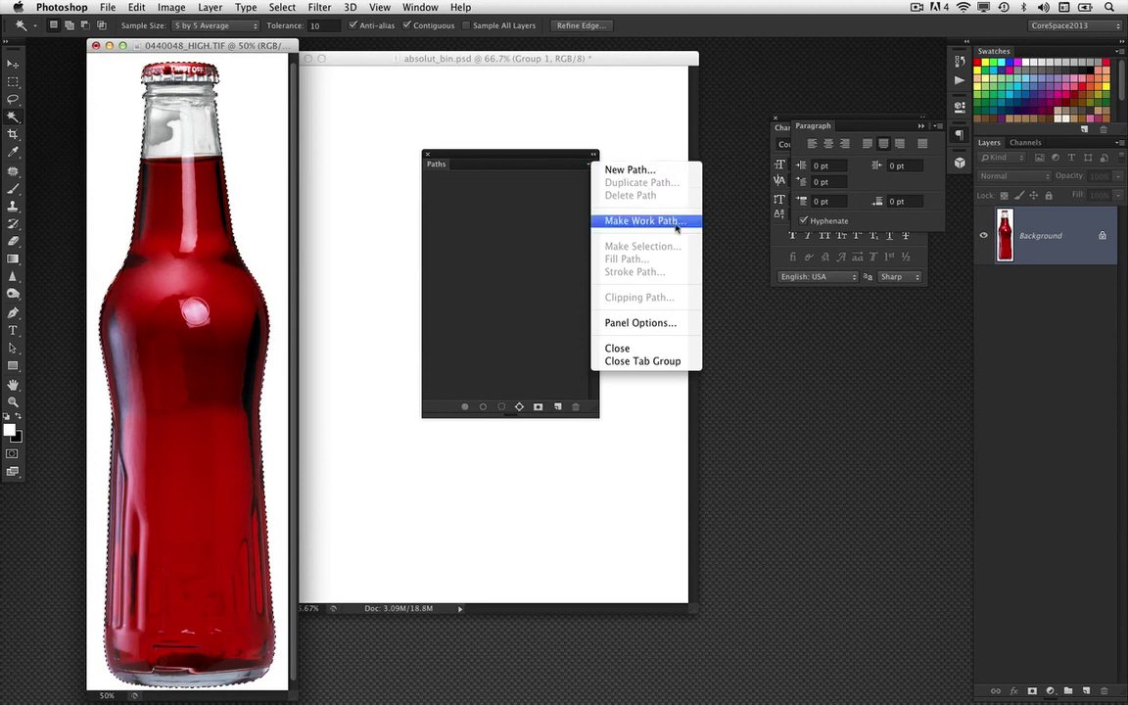
{"action": "left_click", "coordinate": [713, 239]}
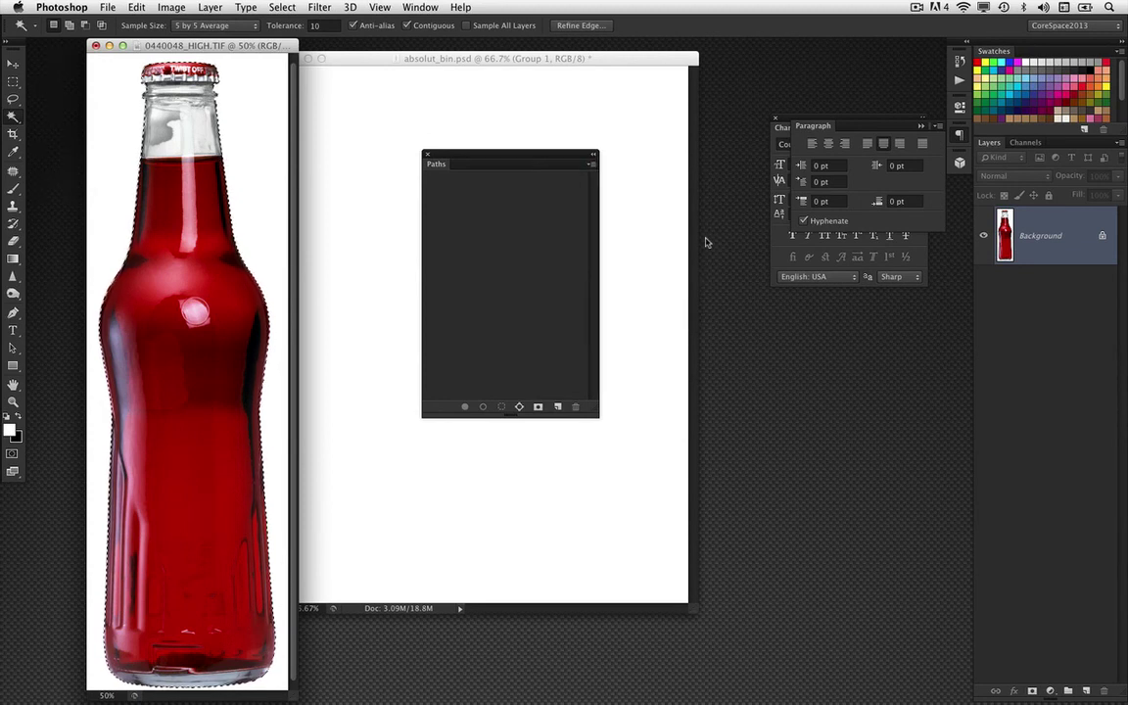
{"action": "left_click", "coordinate": [591, 163]}
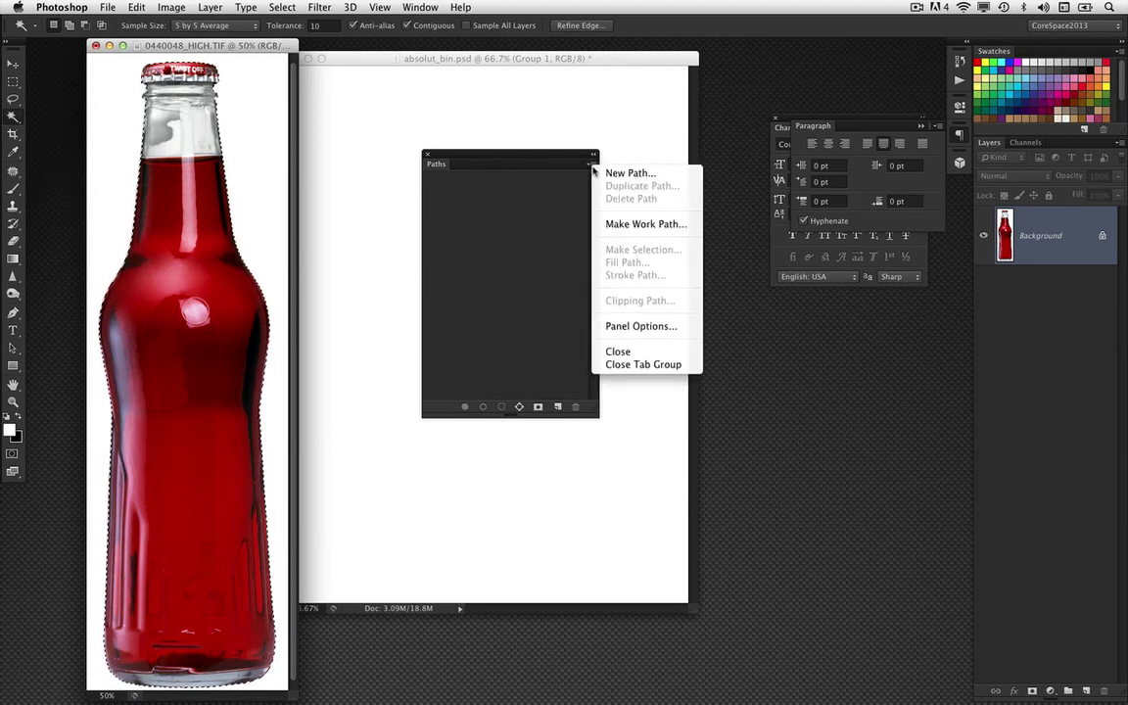
Make a work path from the selection at tolerance 1.0 and save it as Path 1
{"action": "left_click", "coordinate": [633, 224]}
{"action": "left_click_drag", "start_coordinate": [587, 307], "coordinate": [569, 280]}
{"action": "left_click", "coordinate": [598, 301]}
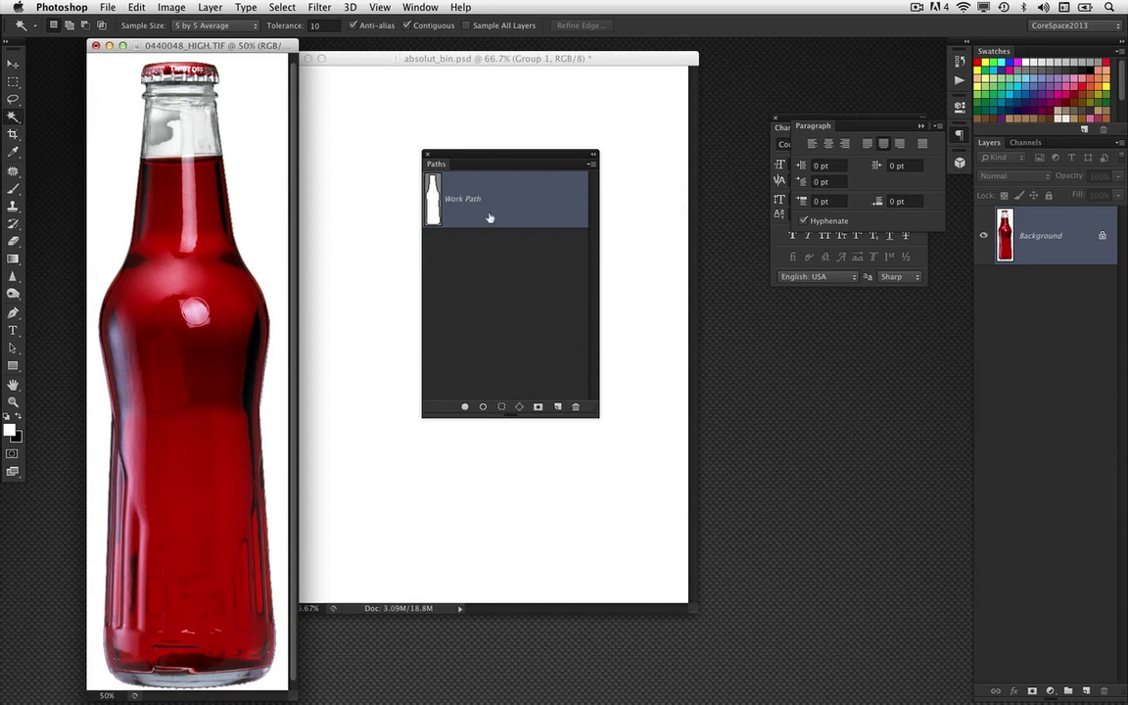
{"action": "double_click", "coordinate": [484, 217]}
{"action": "left_click", "coordinate": [720, 341]}
Copy the bottle path into absolut_bin.psd with the Path Selection tool and close the bottle photo
{"action": "left_click", "coordinate": [19, 345]}
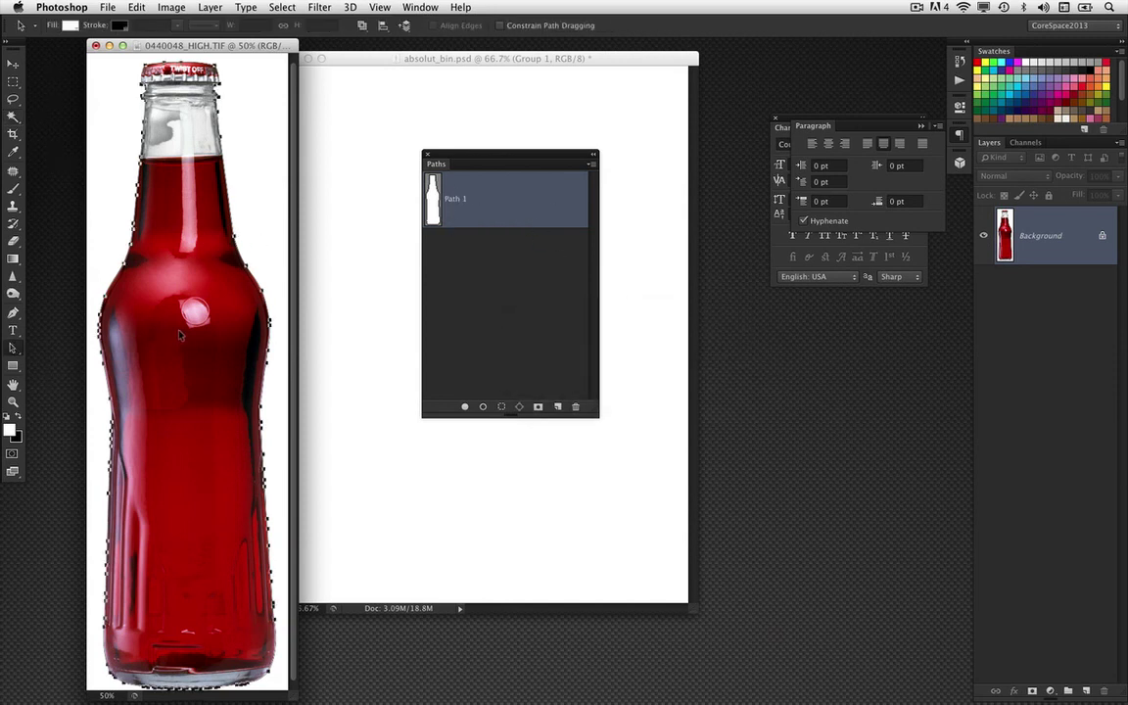
{"action": "left_click_drag", "start_coordinate": [467, 157], "coordinate": [783, 355]}
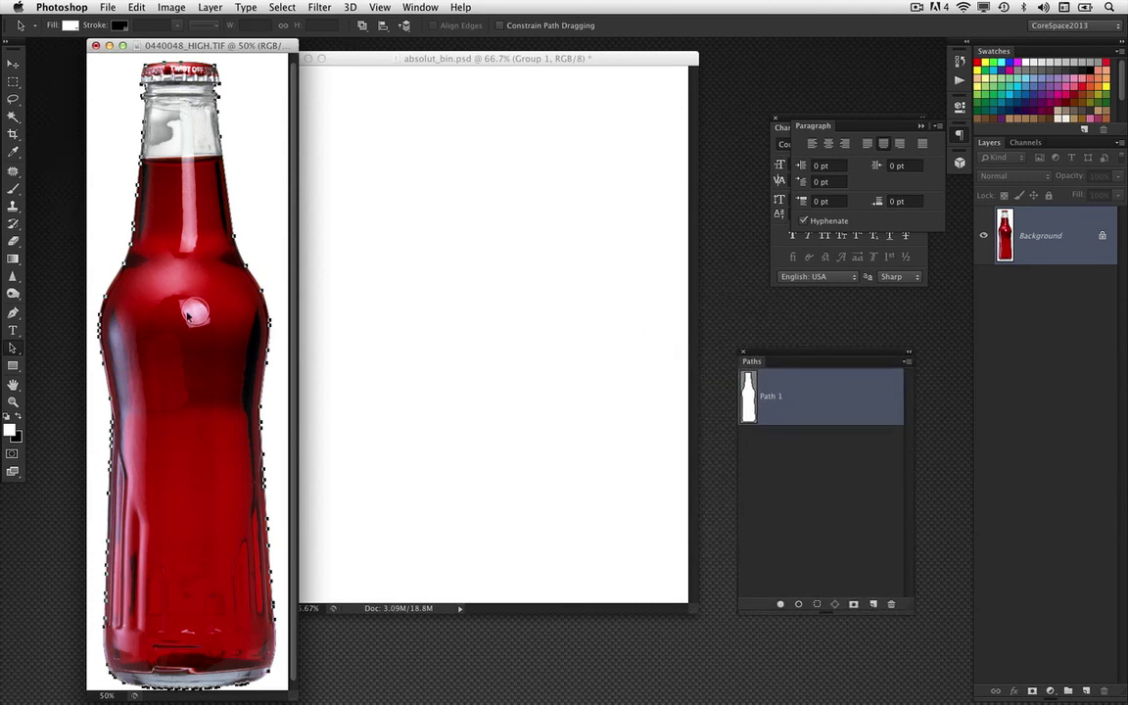
{"action": "left_click_drag", "start_coordinate": [169, 305], "coordinate": [234, 319]}
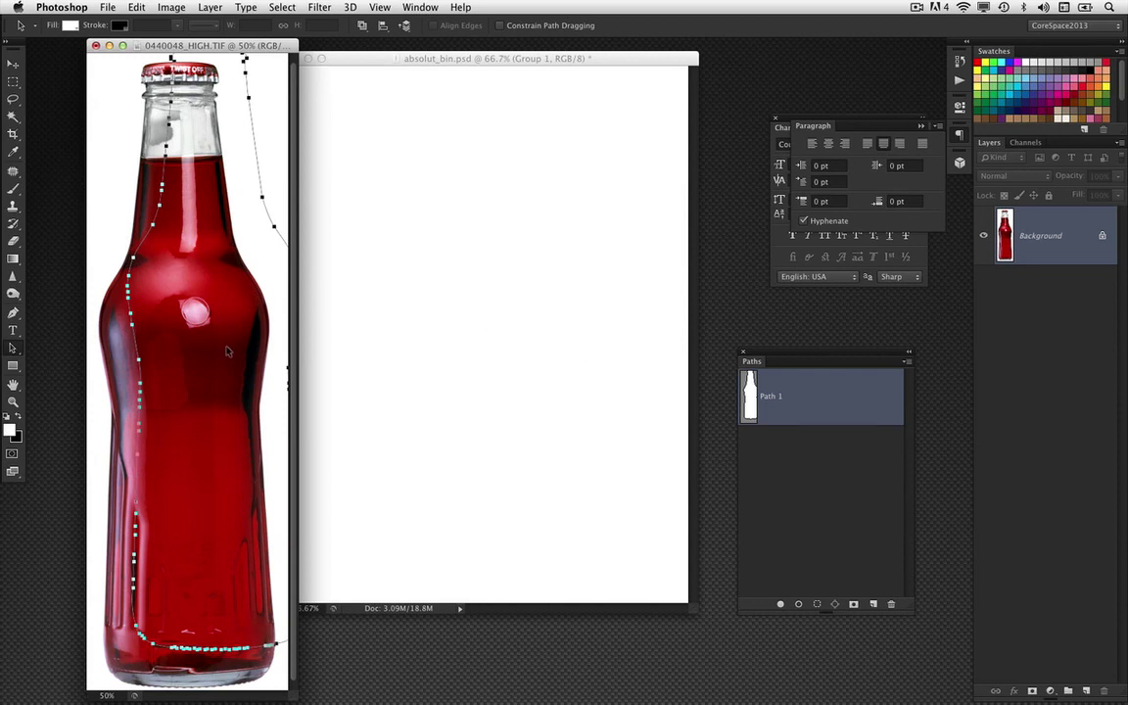
{"action": "left_click_drag", "start_coordinate": [221, 358], "coordinate": [482, 369]}
{"action": "left_click", "coordinate": [133, 115]}
{"action": "left_click", "coordinate": [95, 46]}
{"action": "left_click_drag", "start_coordinate": [364, 59], "coordinate": [223, 96]}
Free-transform the bottle outline up to about 128%, then nudge it about 9 px down
{"action": "left_click", "coordinate": [371, 284]}
{"action": "key", "text": "ctrl+t"}
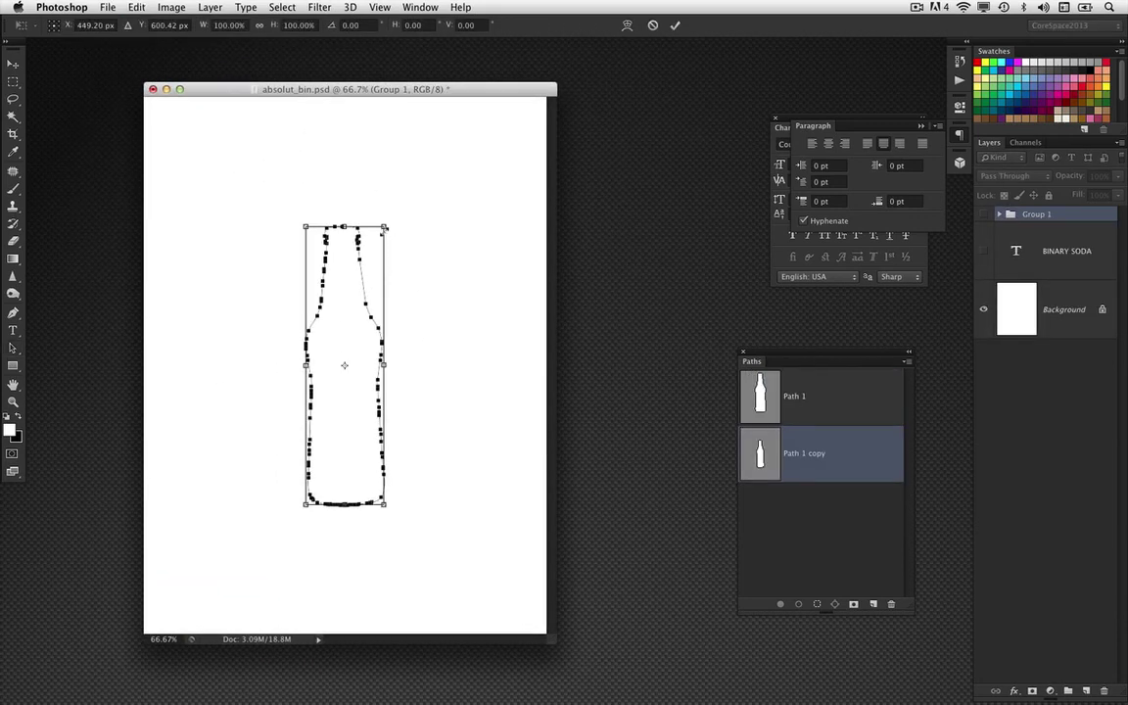
{"action": "left_click_drag", "start_coordinate": [386, 226], "coordinate": [392, 188]}
{"action": "left_click_drag", "start_coordinate": [364, 358], "coordinate": [364, 302]}
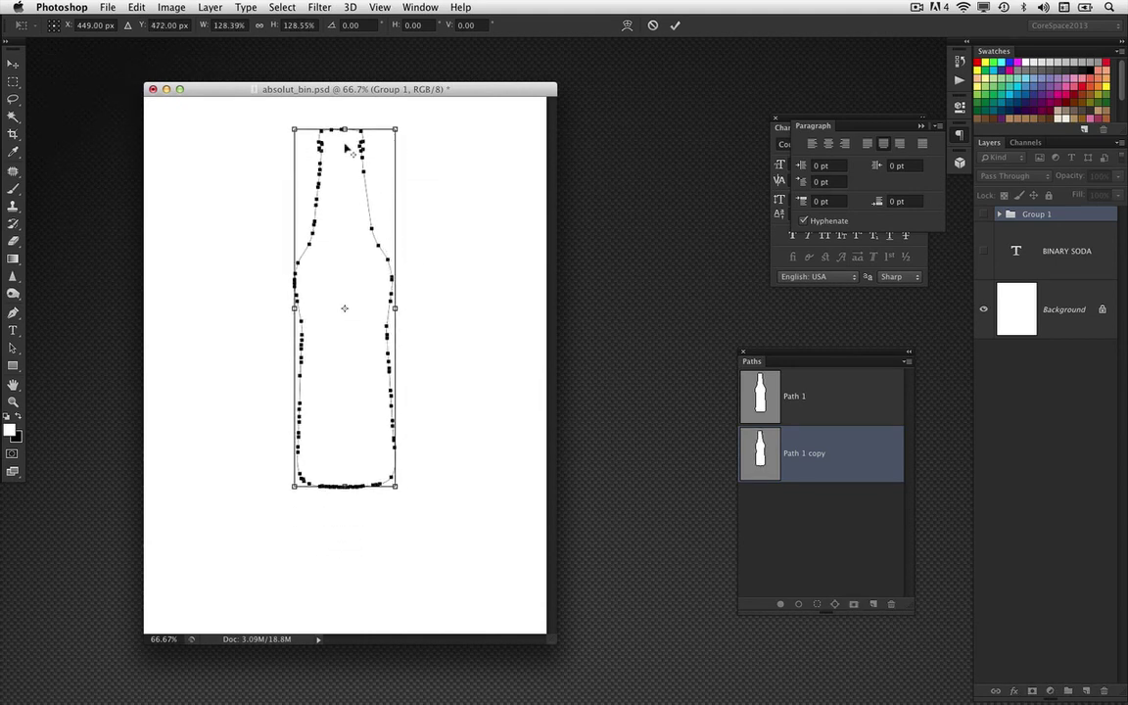
{"action": "left_click_drag", "start_coordinate": [397, 134], "coordinate": [399, 109]}
{"action": "key", "text": "Return"}
{"action": "left_click_drag", "start_coordinate": [375, 358], "coordinate": [378, 366]}
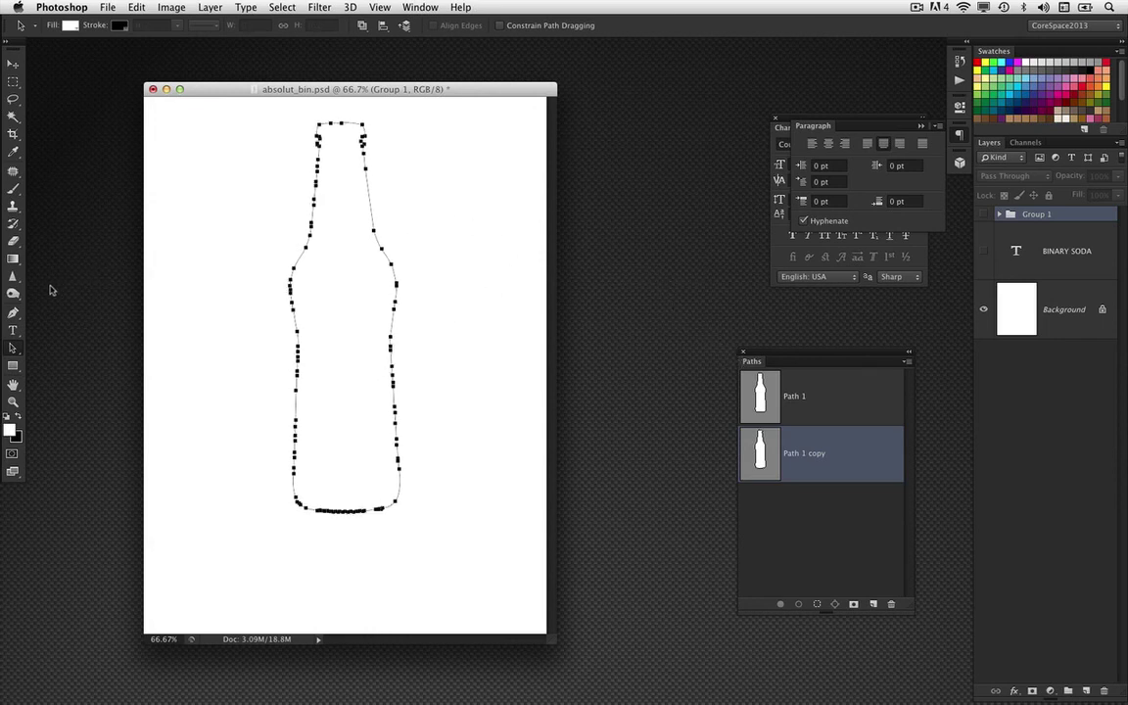
Choose the Horizontal Type Tool (Courier New Regular 9.69 pt) and zoom to 200% on the bottle top
{"action": "left_click", "coordinate": [17, 330]}
{"action": "left_click", "coordinate": [71, 334]}
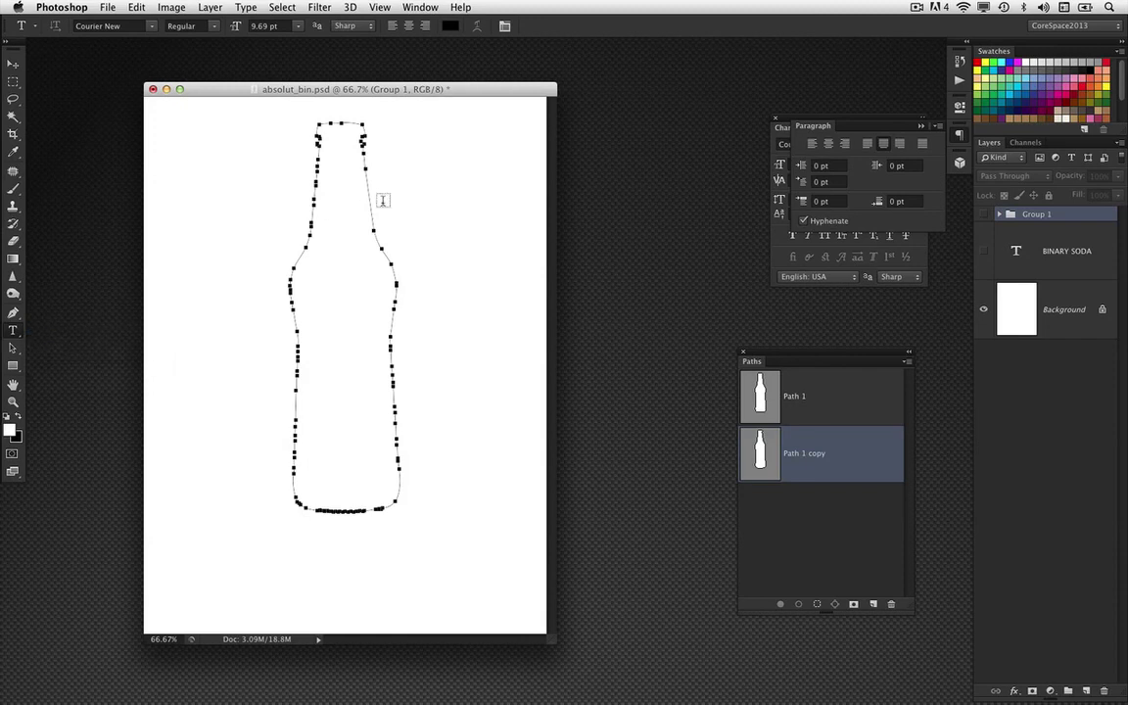
{"action": "key", "text": "super+equal"}
{"action": "key", "text": "super+equal"}
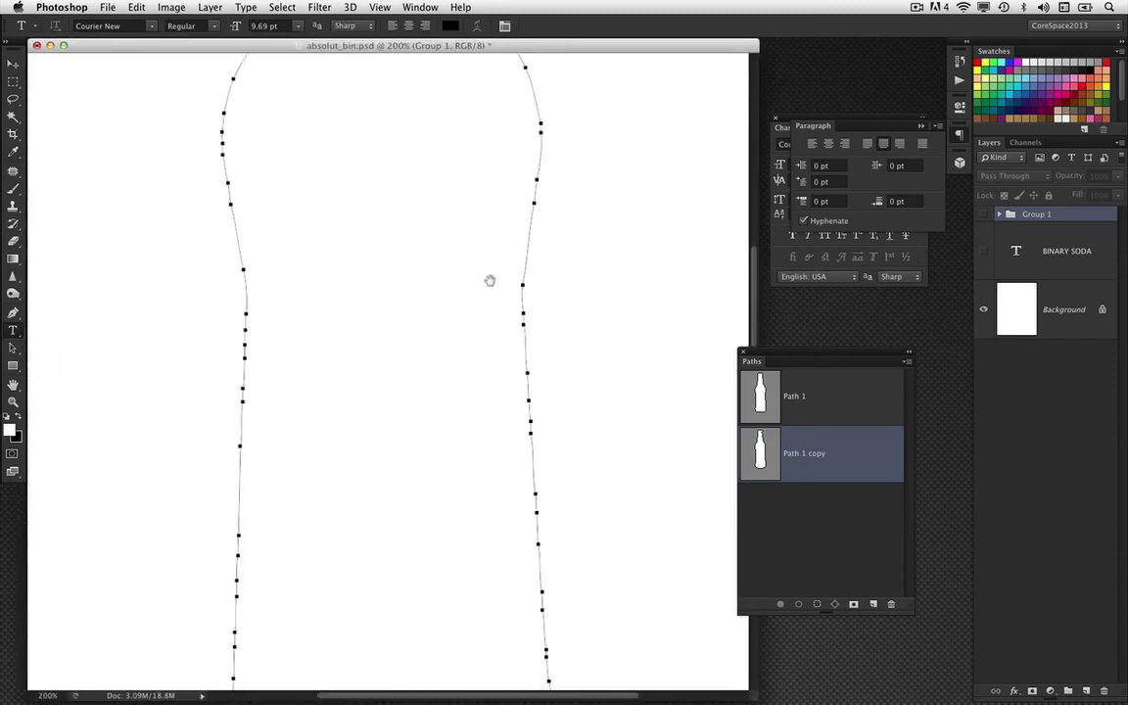
{"action": "scroll", "coordinate": [491, 295], "scroll_direction": "up", "scroll_amount": 10}
{"action": "scroll", "coordinate": [266, 119], "scroll_direction": "up", "scroll_amount": 3}
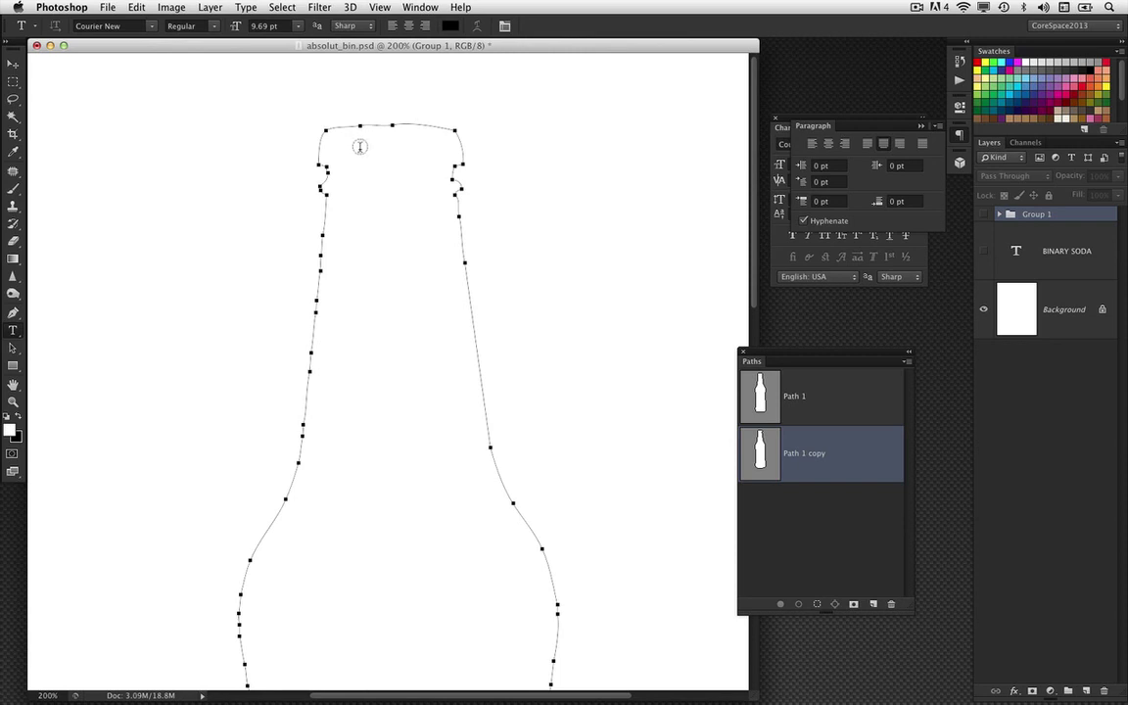
Start type inside the bottle path with a row of 0101 binary digits, then select it all
{"action": "left_click", "coordinate": [363, 156]}
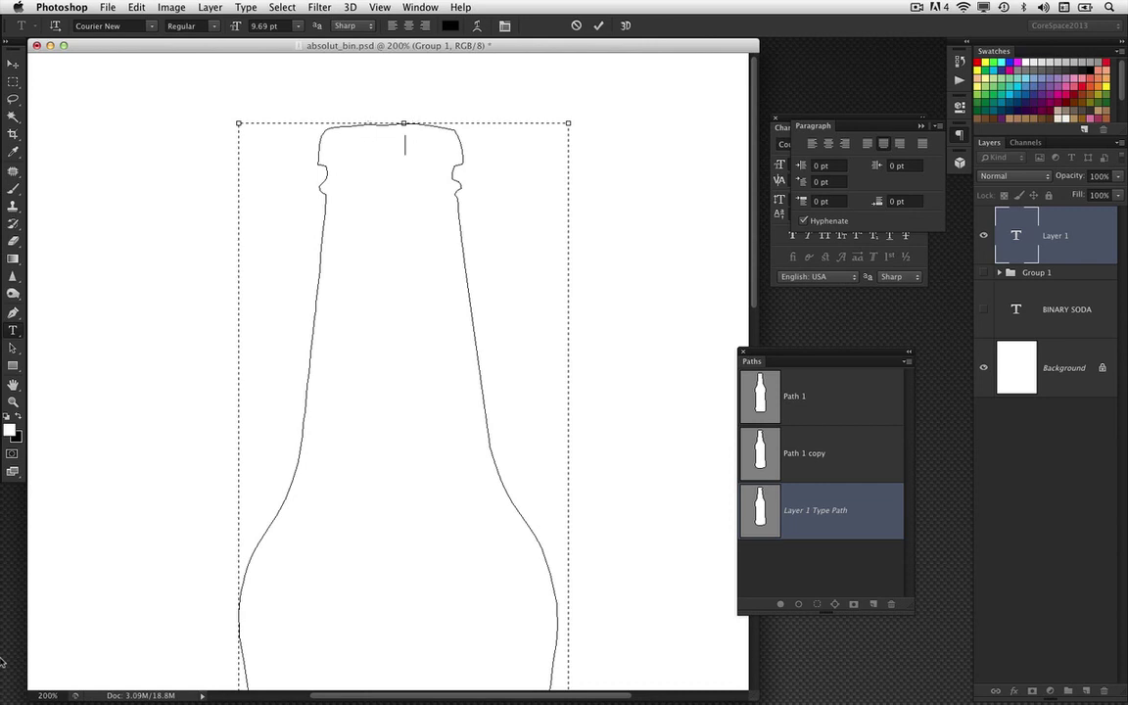
{"action": "type", "text": "010101010101010101010101010101"}
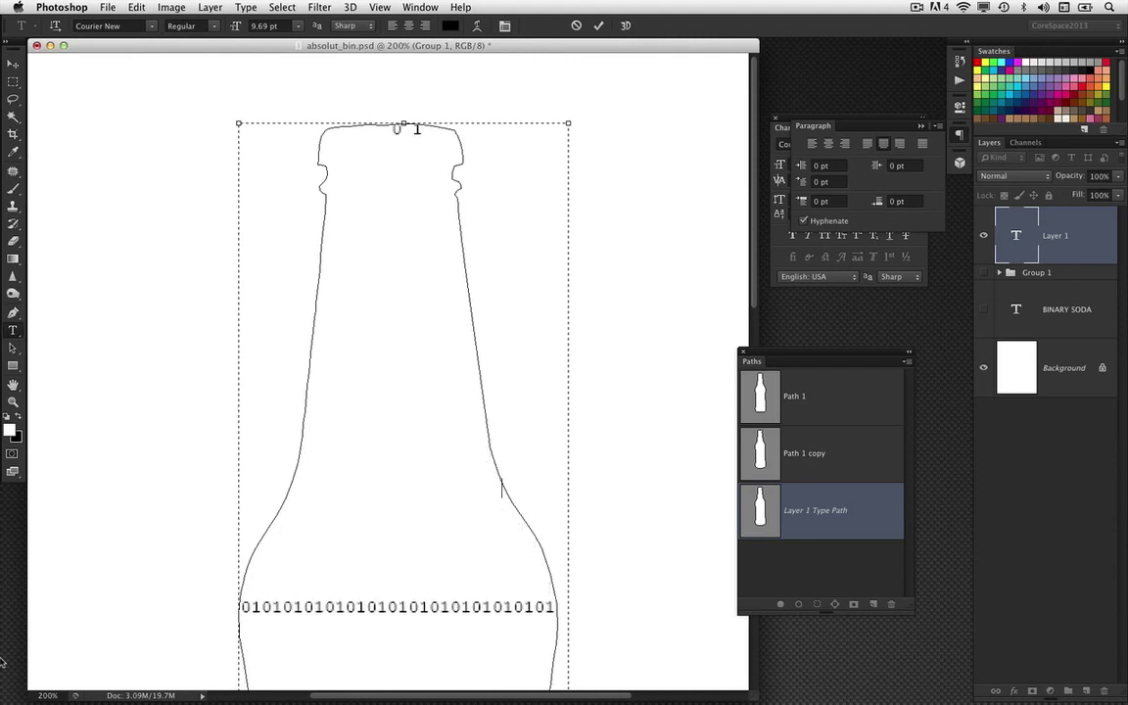
{"action": "type", "text": "010101010"}
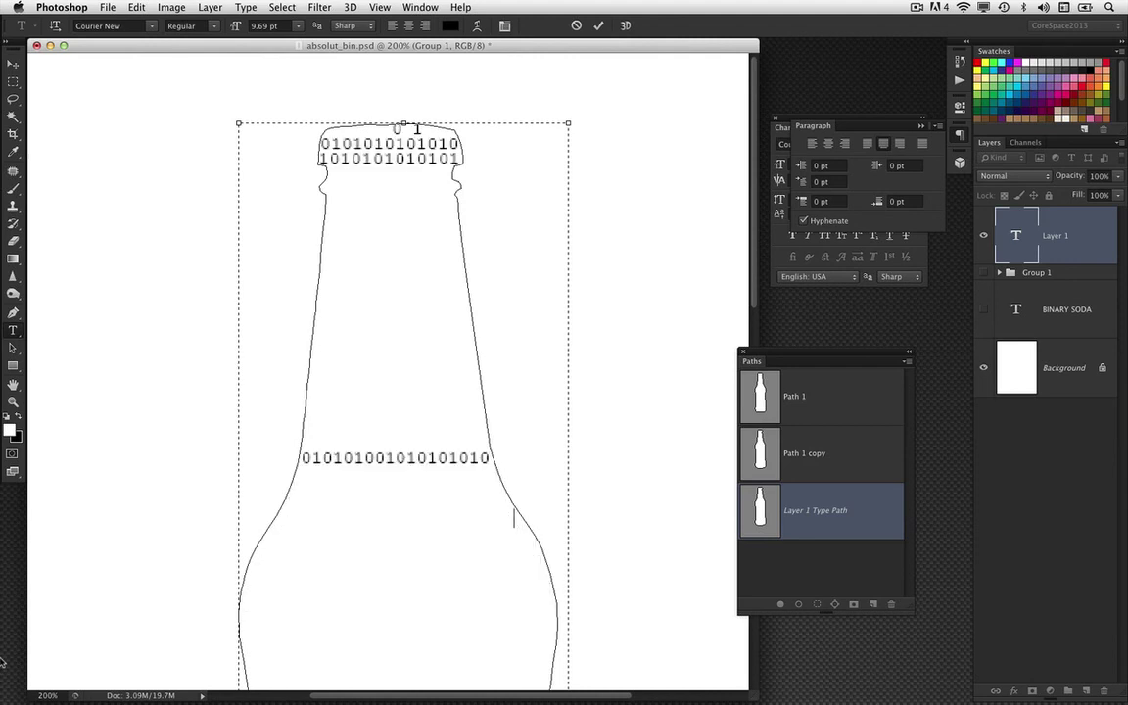
{"action": "type", "text": "101010101010101010101"}
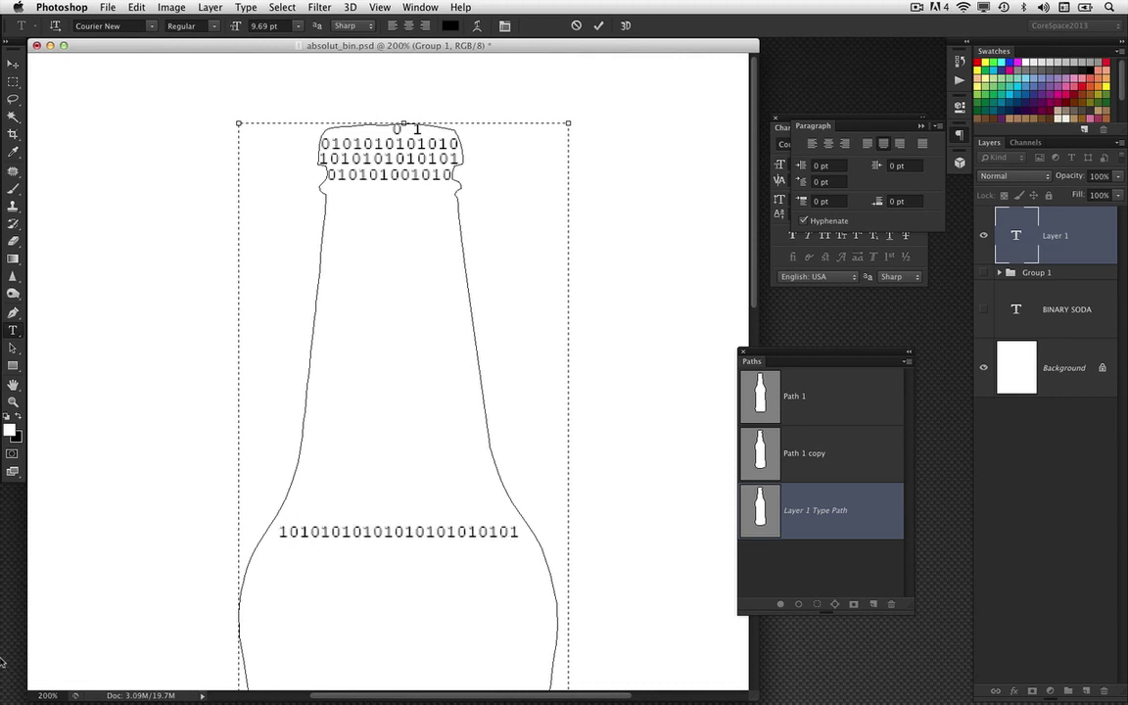
{"action": "left_click_drag", "start_coordinate": [520, 532], "coordinate": [323, 435]}
{"action": "left_click_drag", "start_coordinate": [334, 220], "coordinate": [292, 98]}
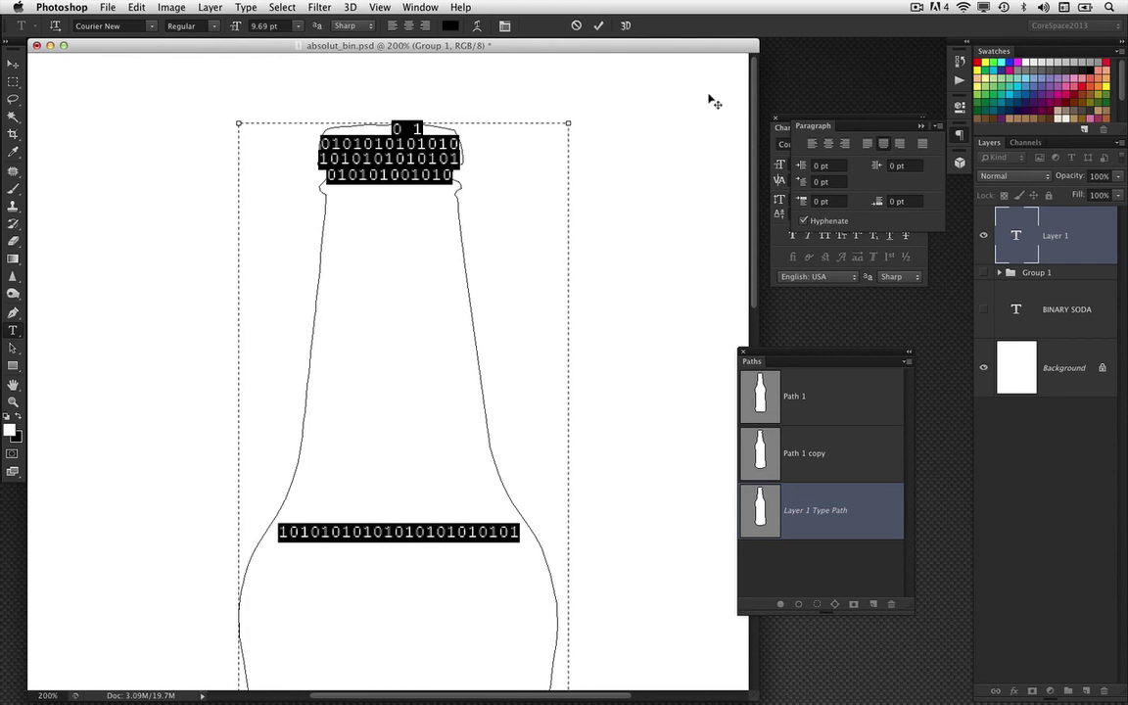
Paste more binary text until the bottle is filled, commit it, and zoom out
{"action": "key", "text": "super+minus"}
{"action": "key", "text": "super+minus"}
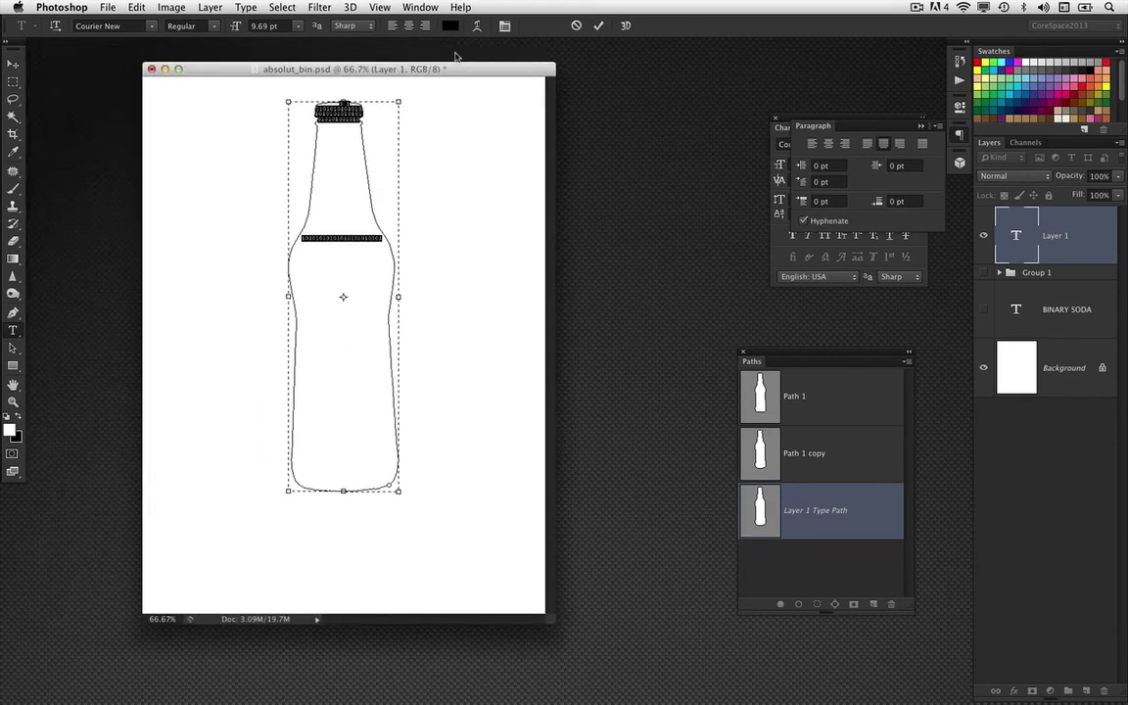
{"action": "key", "text": "super+plus"}
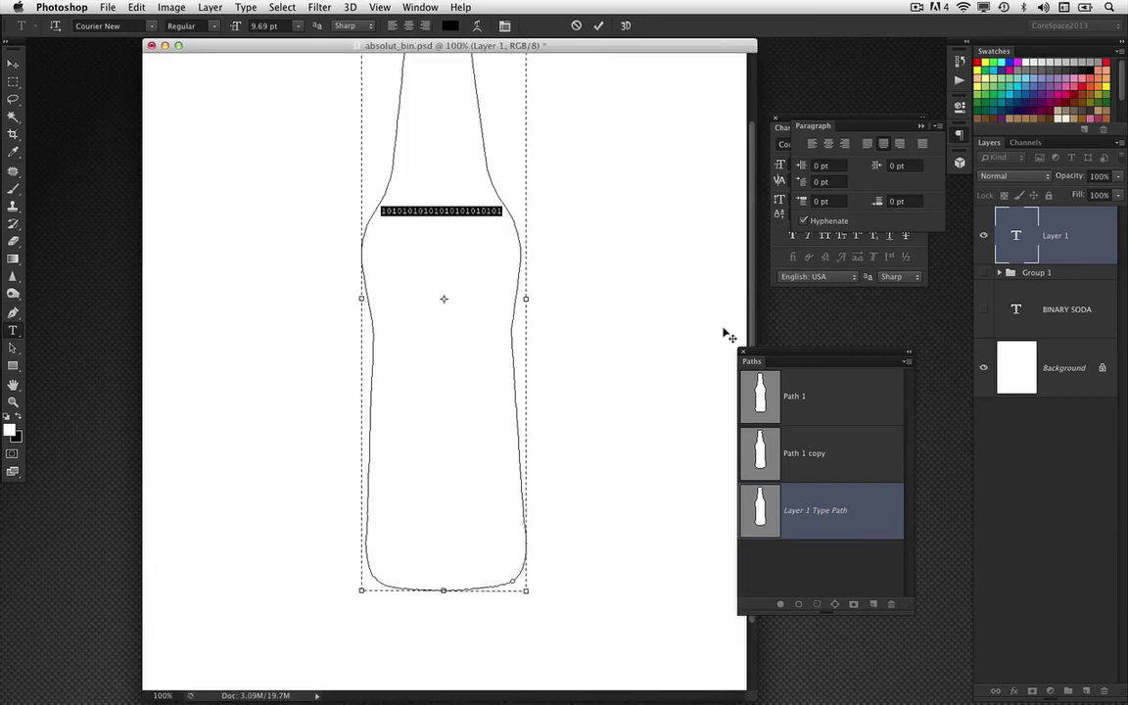
{"action": "scroll", "coordinate": [671, 294], "scroll_direction": "up", "scroll_amount": 4}
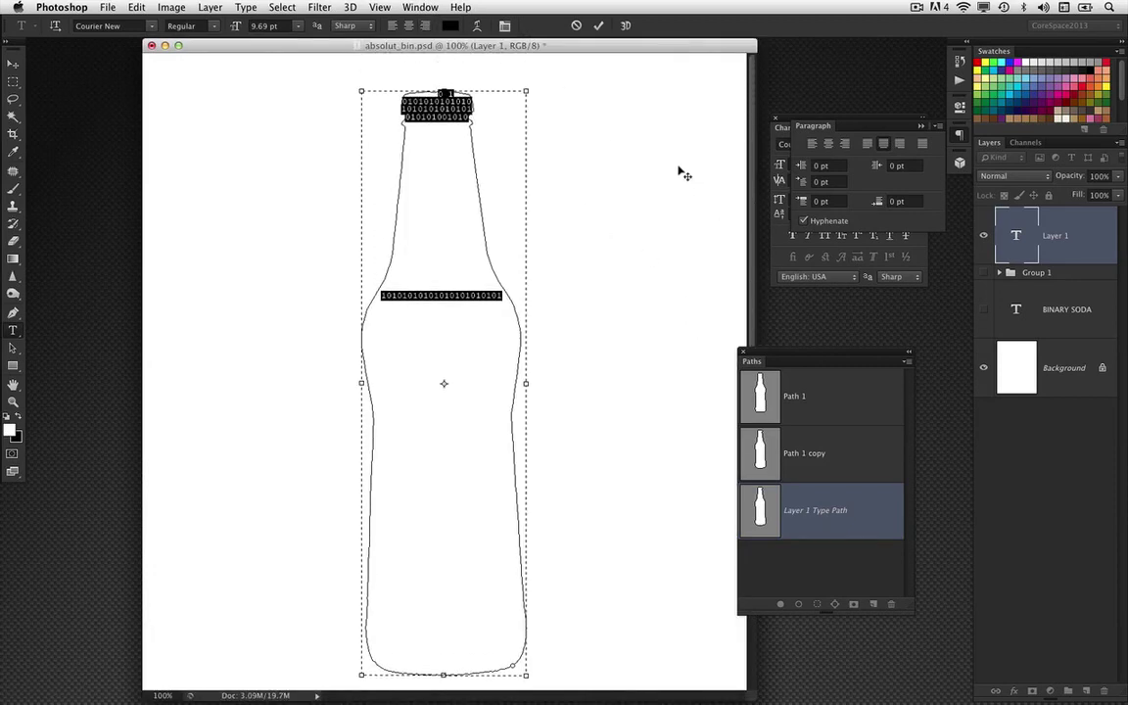
{"action": "key", "text": "super+h"}
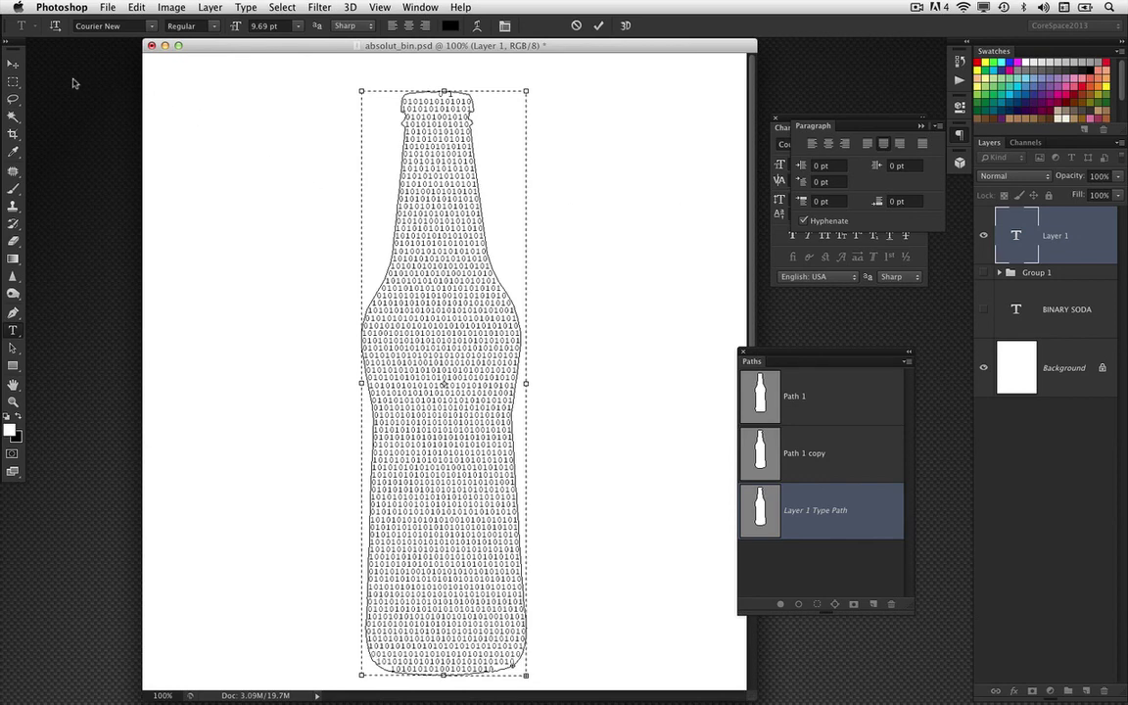
{"action": "key", "text": "super+Return"}
{"action": "key", "text": "v"}
{"action": "key", "text": "super+minus"}
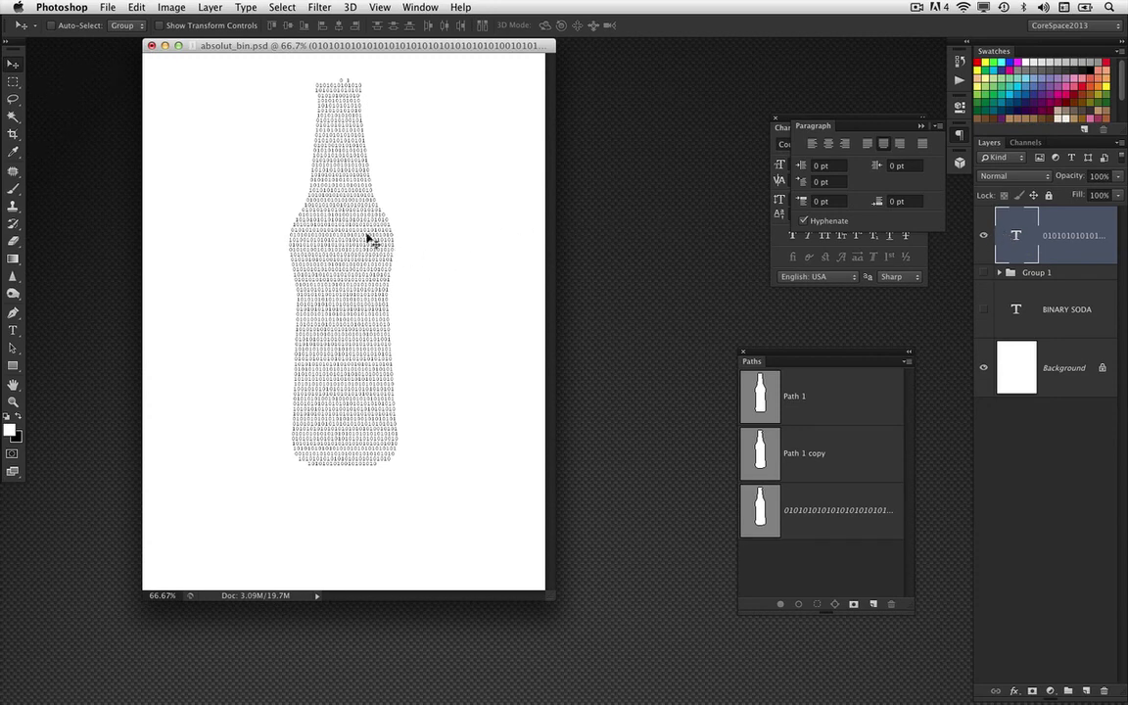
Separate the Paragraph panel from Character, try 7 pt leading on the bottle text, then settle on 8 pt
{"action": "key", "text": "super+plus"}
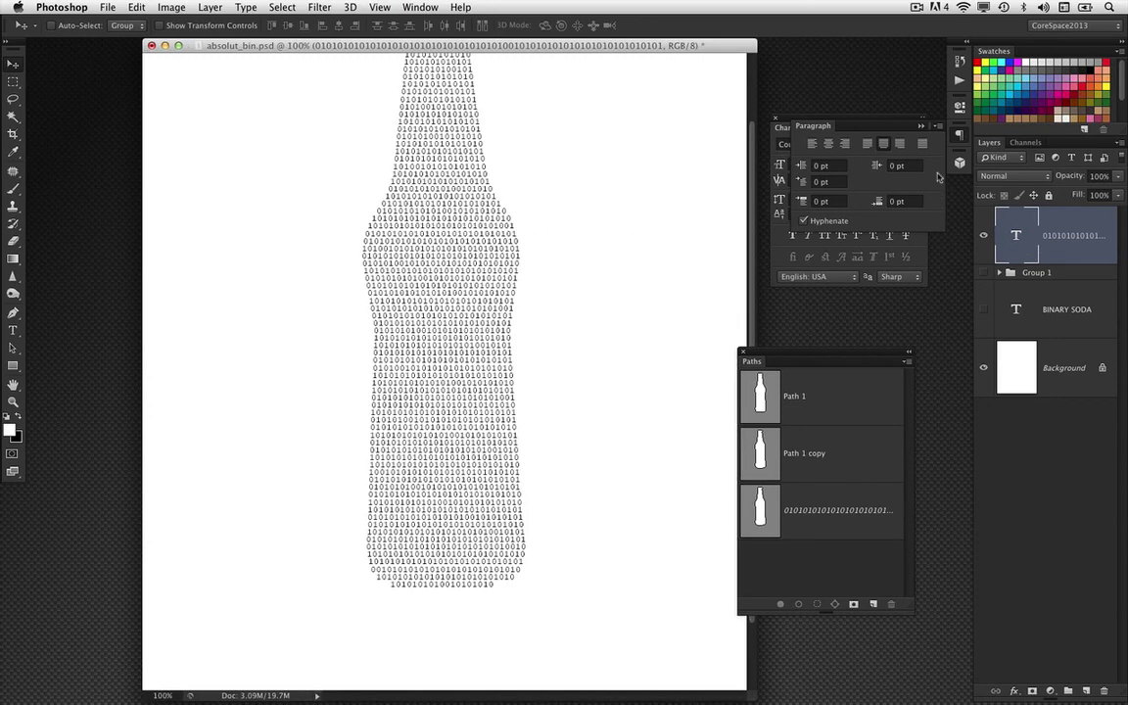
{"action": "double_click", "coordinate": [1019, 237]}
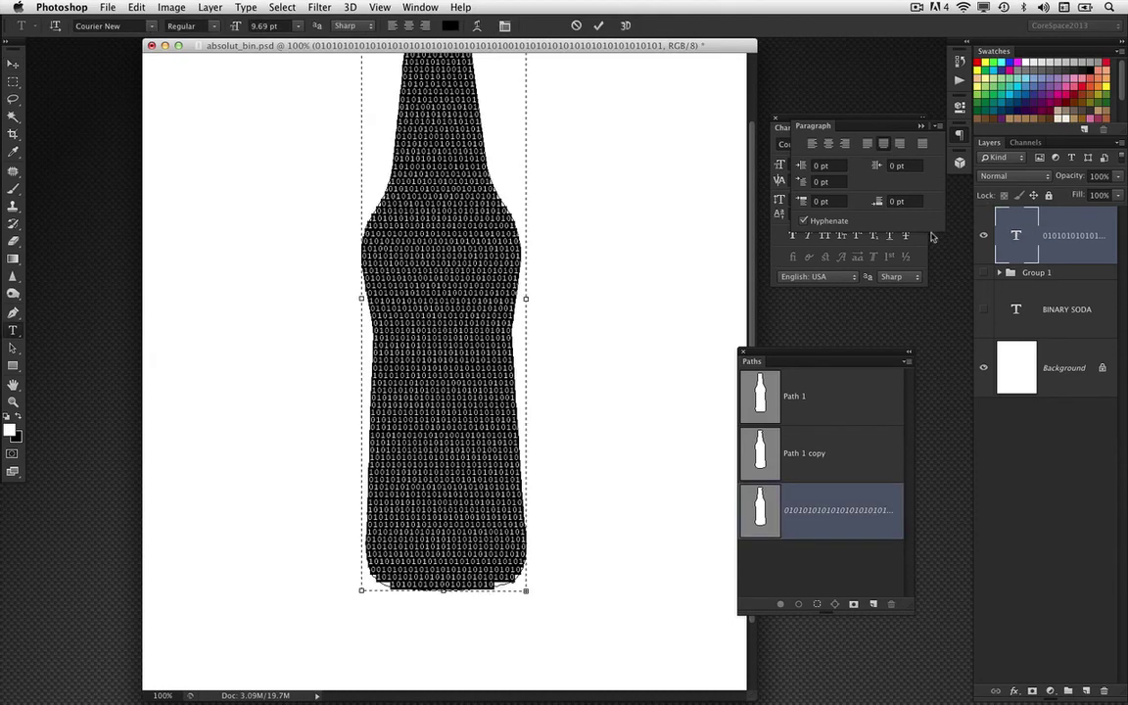
{"action": "left_click_drag", "start_coordinate": [813, 127], "coordinate": [756, 306]}
{"action": "left_click_drag", "start_coordinate": [678, 278], "coordinate": [648, 294]}
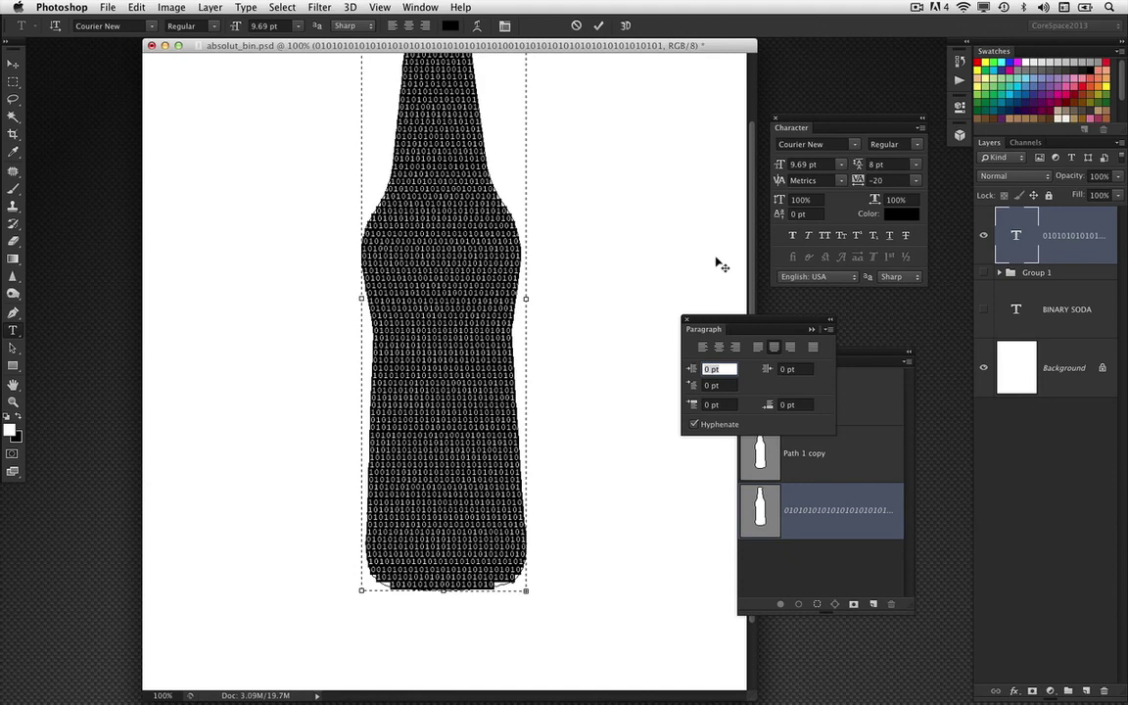
{"action": "key", "text": "alt+Up"}
{"action": "key", "text": "alt+Up"}
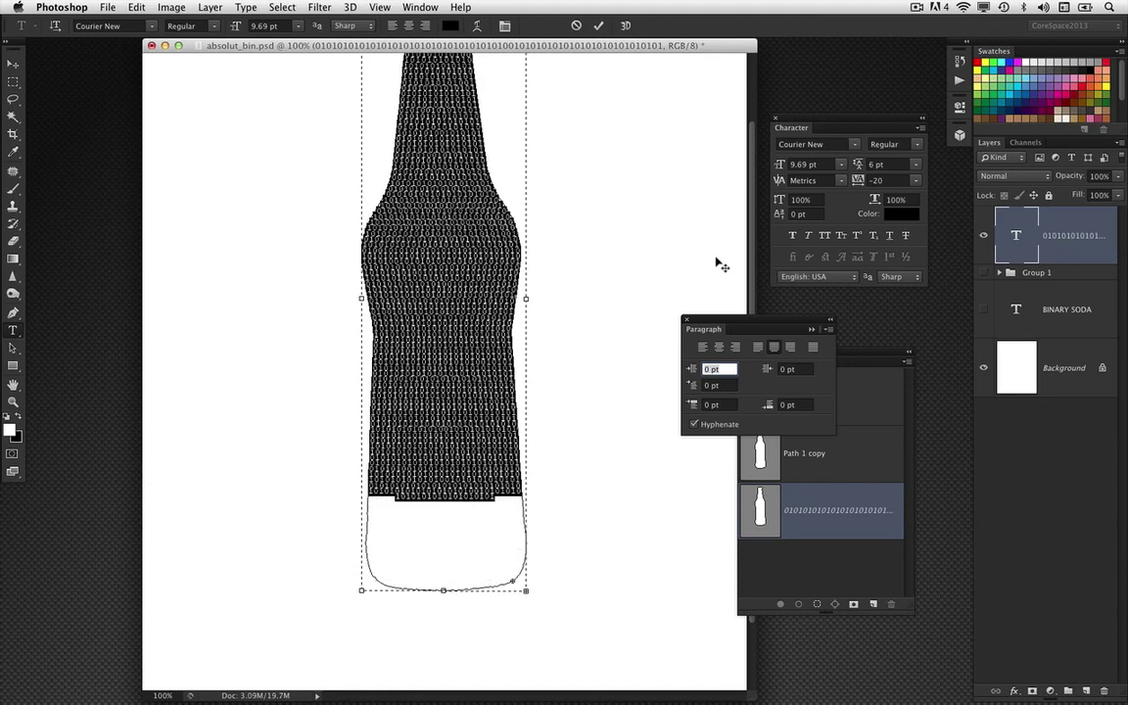
{"action": "key", "text": "alt+Down"}
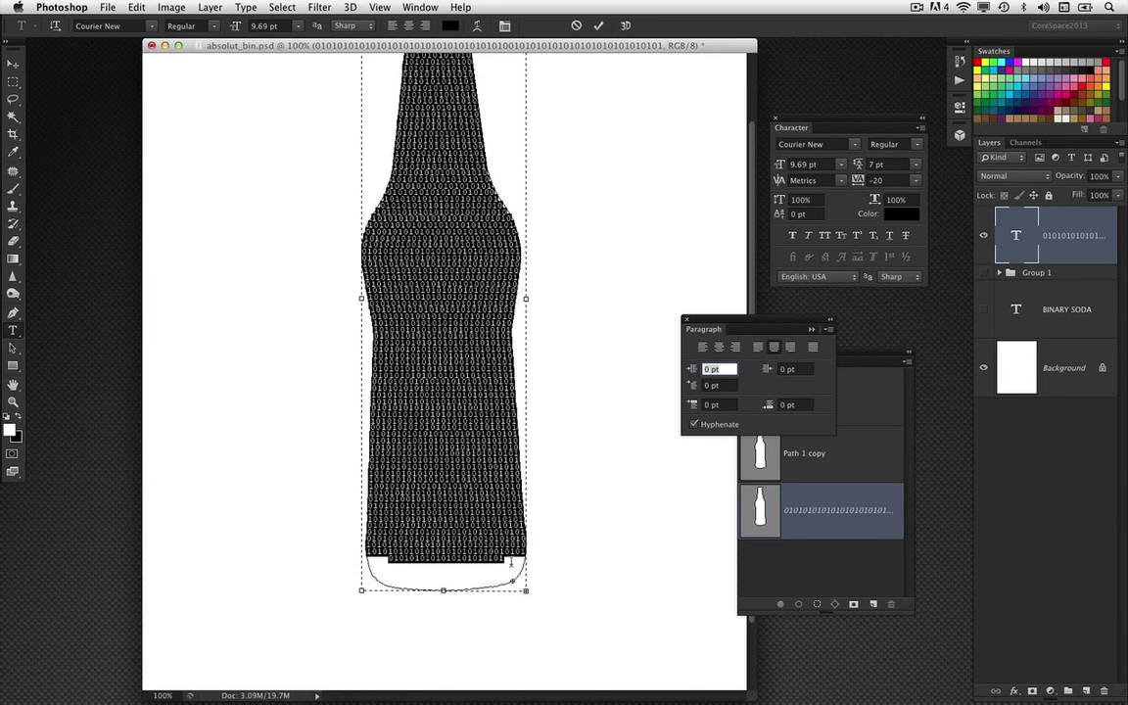
{"action": "left_click", "coordinate": [506, 560]}
{"action": "key", "text": "alt+Down"}
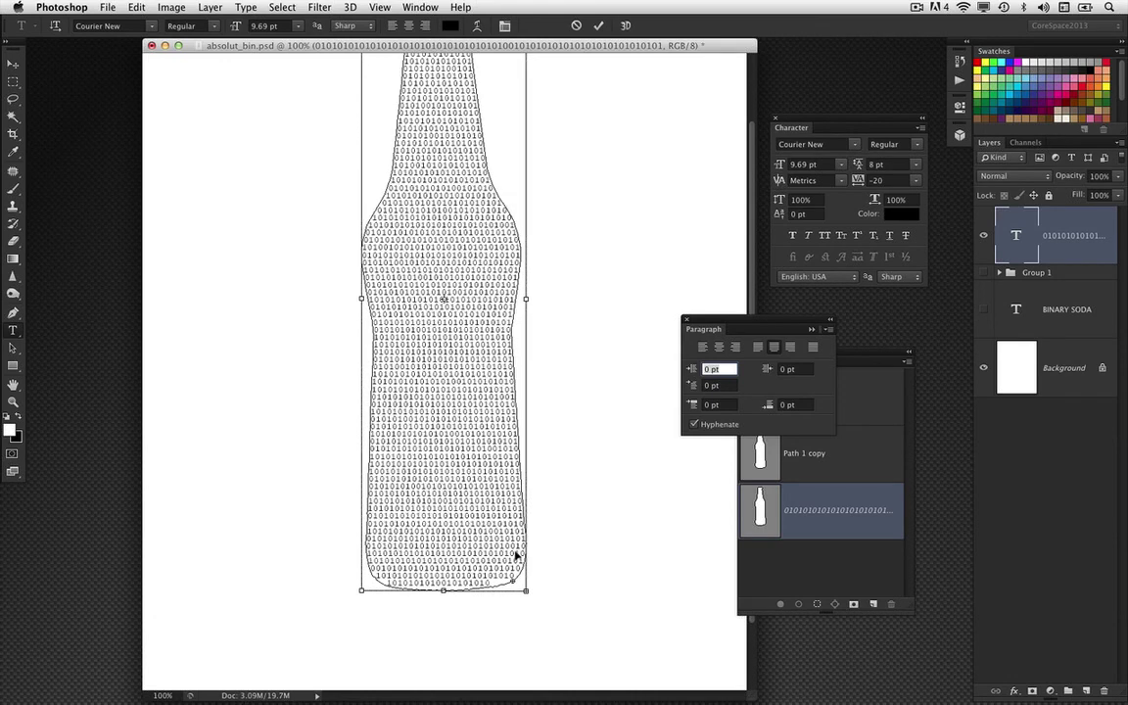
Commit the leading, colour one selected binary character with a green swatch, commit, and zoom out
{"action": "left_click", "coordinate": [13, 63]}
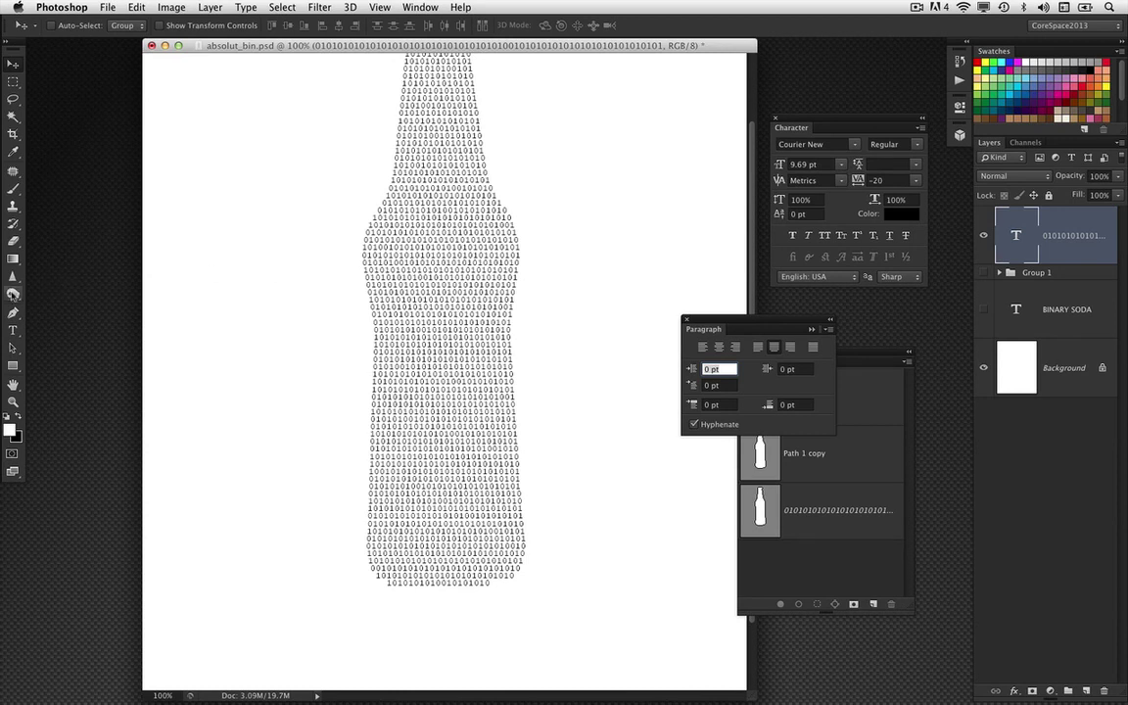
{"action": "left_click", "coordinate": [12, 313]}
{"action": "left_click", "coordinate": [14, 332]}
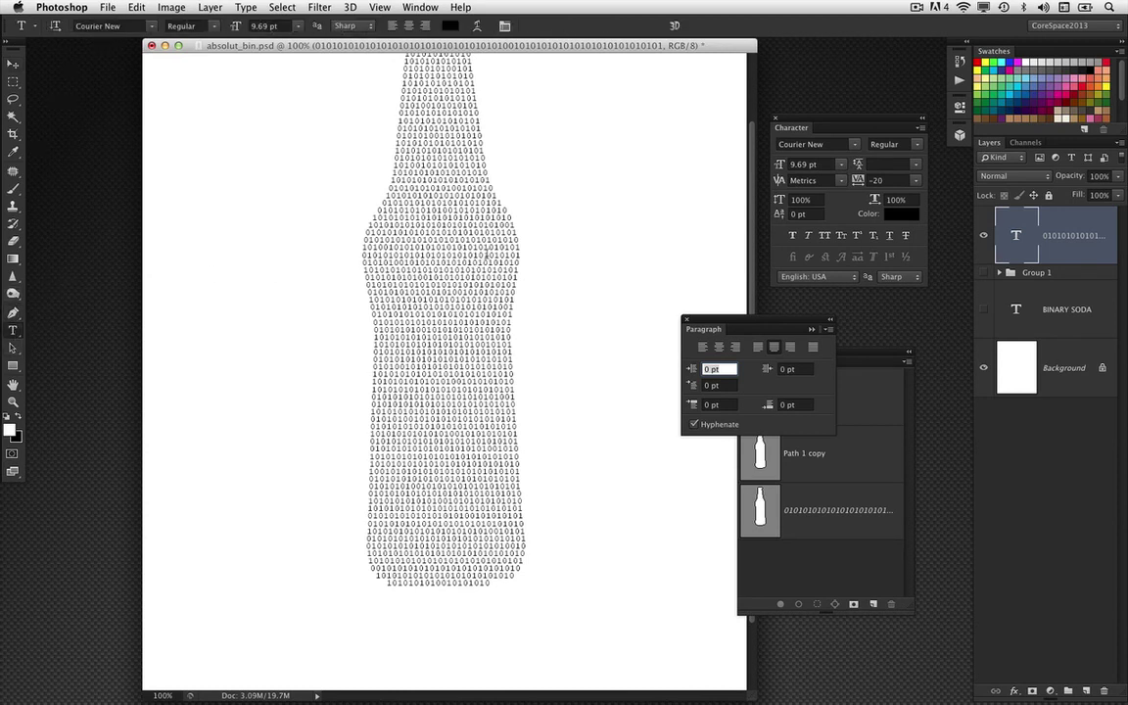
{"action": "left_click", "coordinate": [487, 253]}
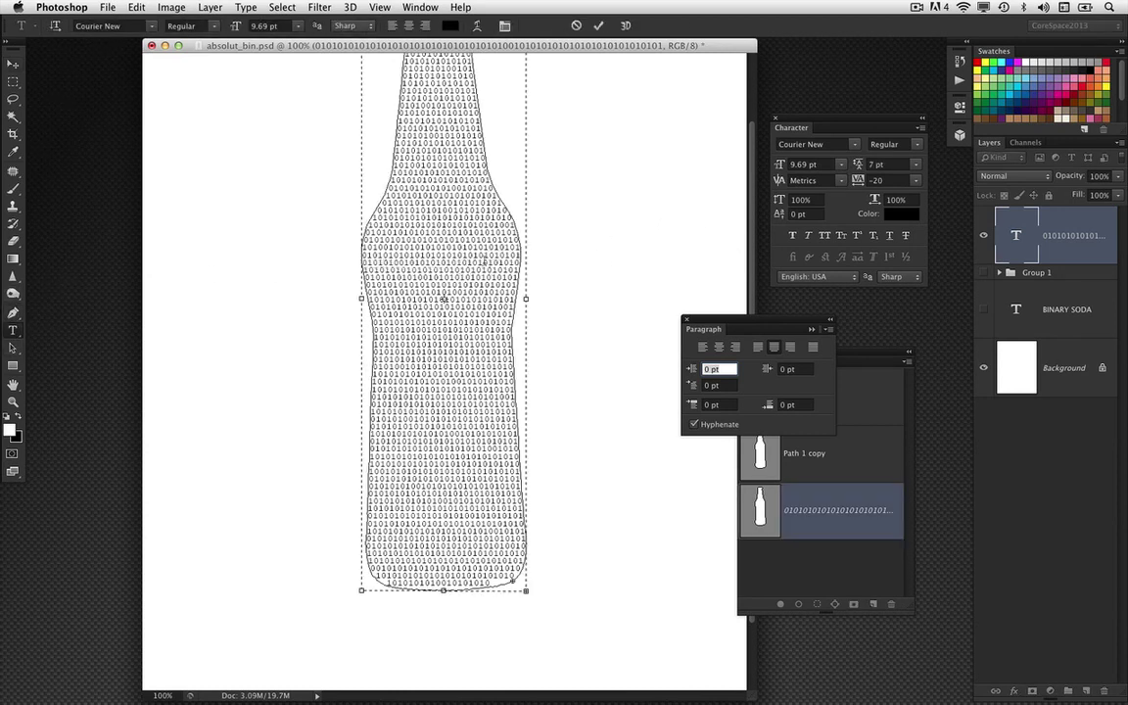
{"action": "mouse_move", "coordinate": [475, 262]}
{"action": "left_mouse_down"}
{"action": "mouse_move", "coordinate": [468, 249]}
{"action": "mouse_move", "coordinate": [479, 262]}
{"action": "left_mouse_up"}
{"action": "left_click", "coordinate": [991, 94]}
{"action": "left_click", "coordinate": [13, 62]}
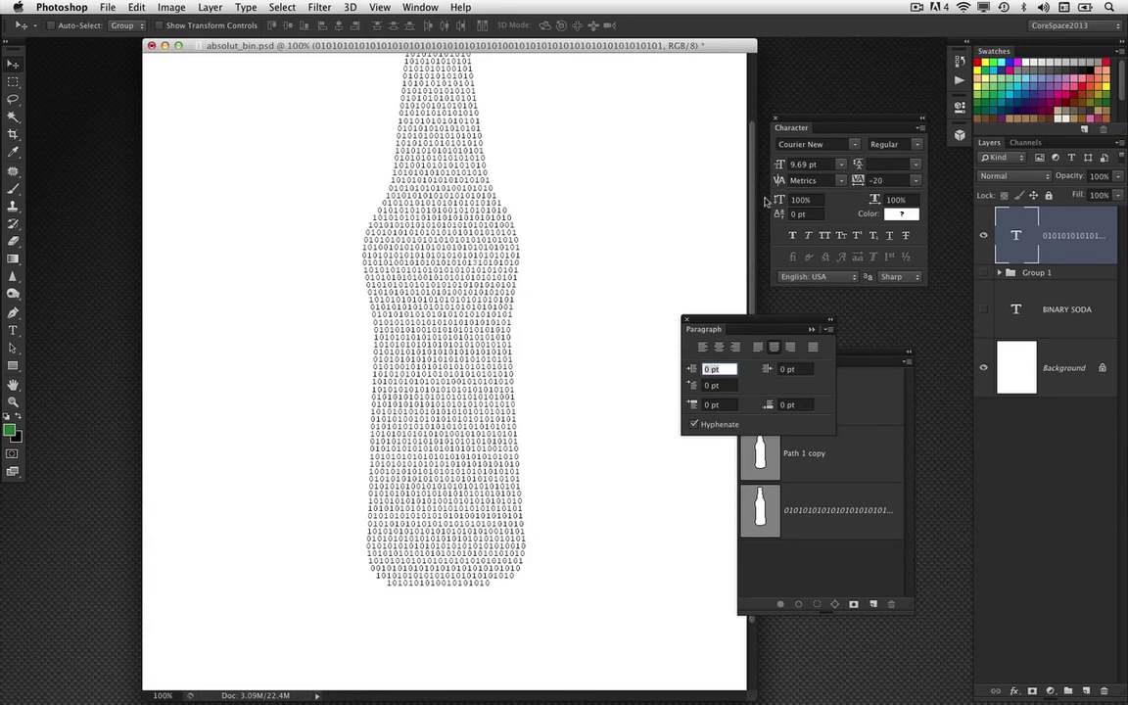
{"action": "key", "text": "super+minus"}
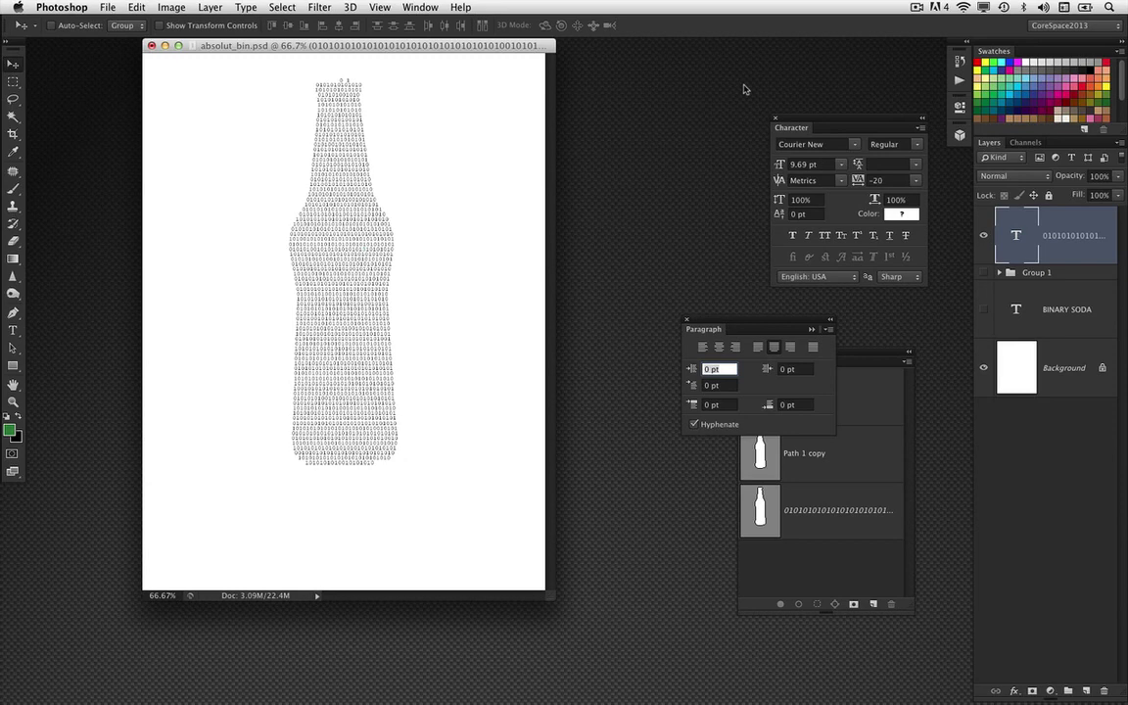
Turn off the binary text and BINARY SODA layers and turn on Group 1's ABSOLUT BINARY version
{"action": "left_click", "coordinate": [983, 235]}
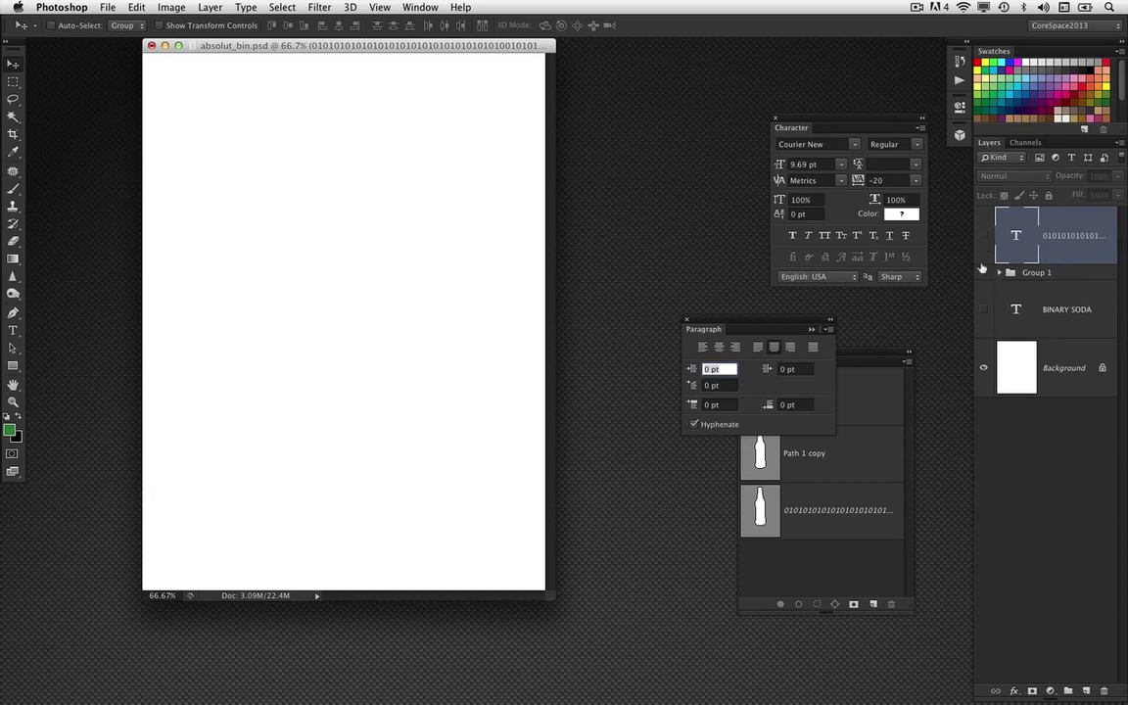
{"action": "left_click", "coordinate": [983, 235]}
{"action": "left_click", "coordinate": [985, 308]}
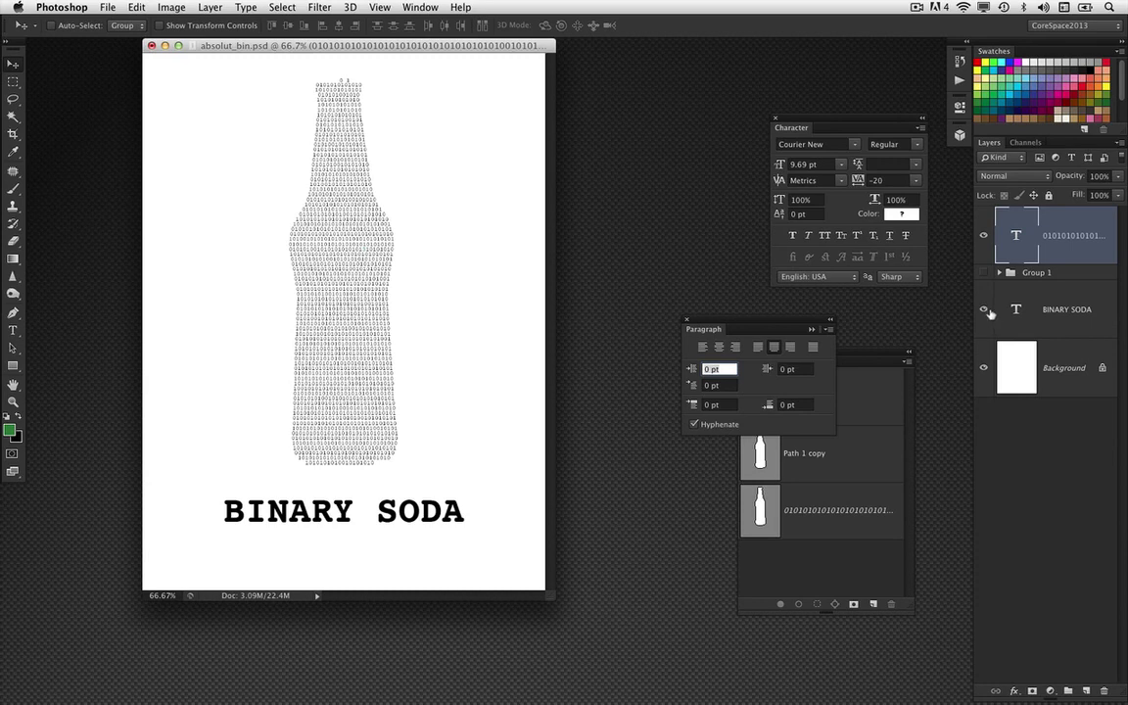
{"action": "left_click", "coordinate": [983, 235]}
{"action": "left_click", "coordinate": [984, 308]}
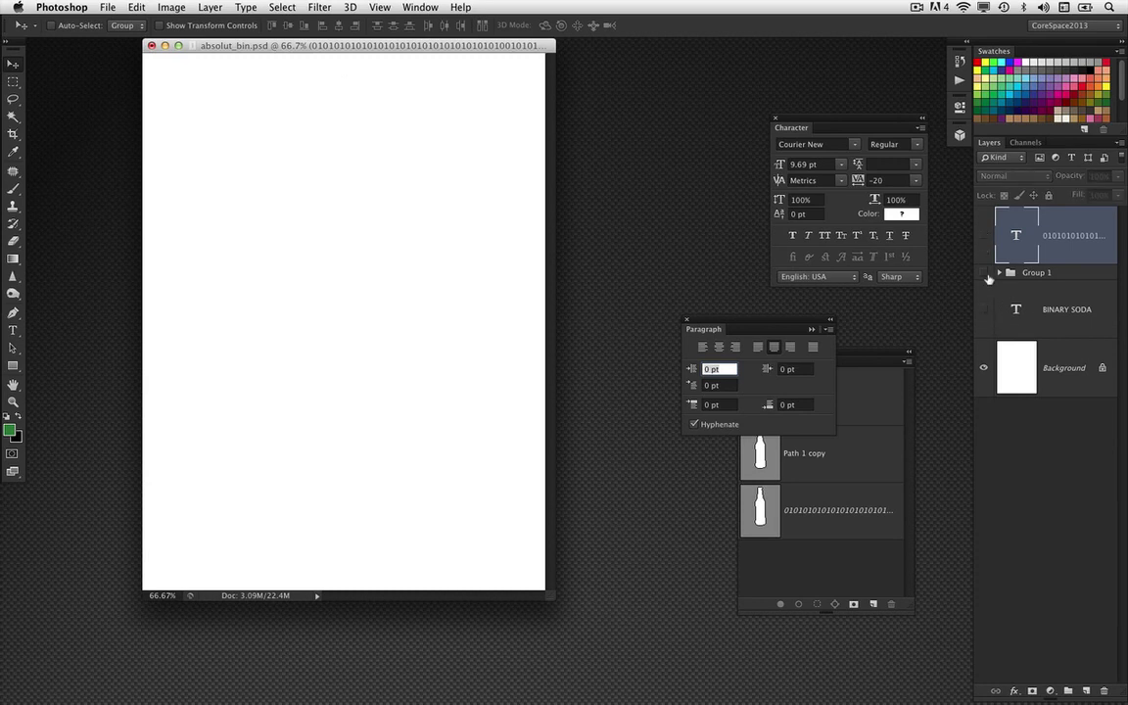
{"action": "left_click", "coordinate": [984, 273]}
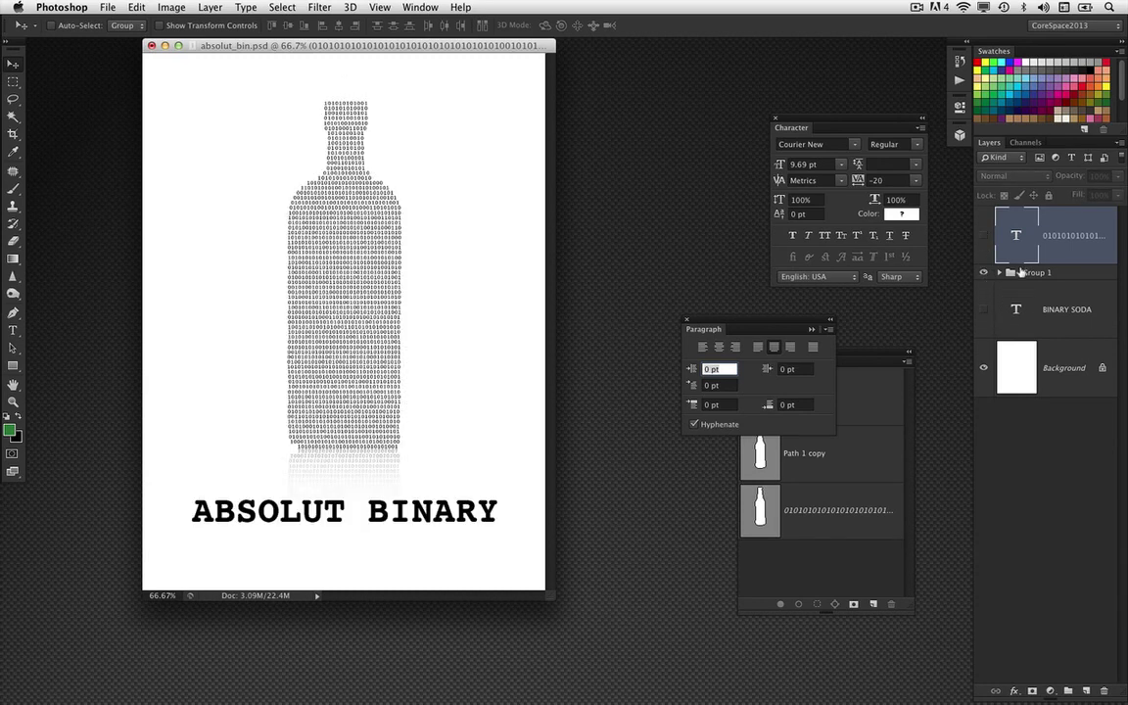
At 100% view, move the Paragraph panel aside, check the title, then zoom out and adjust the window
{"action": "key", "text": "super+1"}
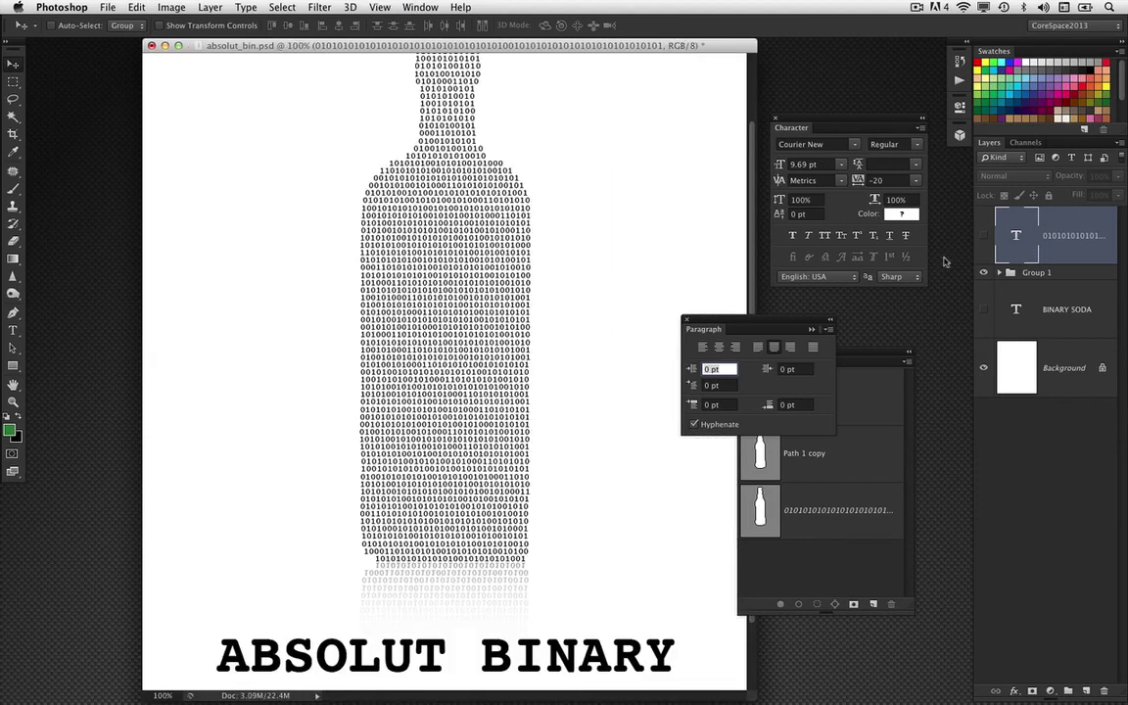
{"action": "left_click_drag", "start_coordinate": [703, 329], "coordinate": [836, 430]}
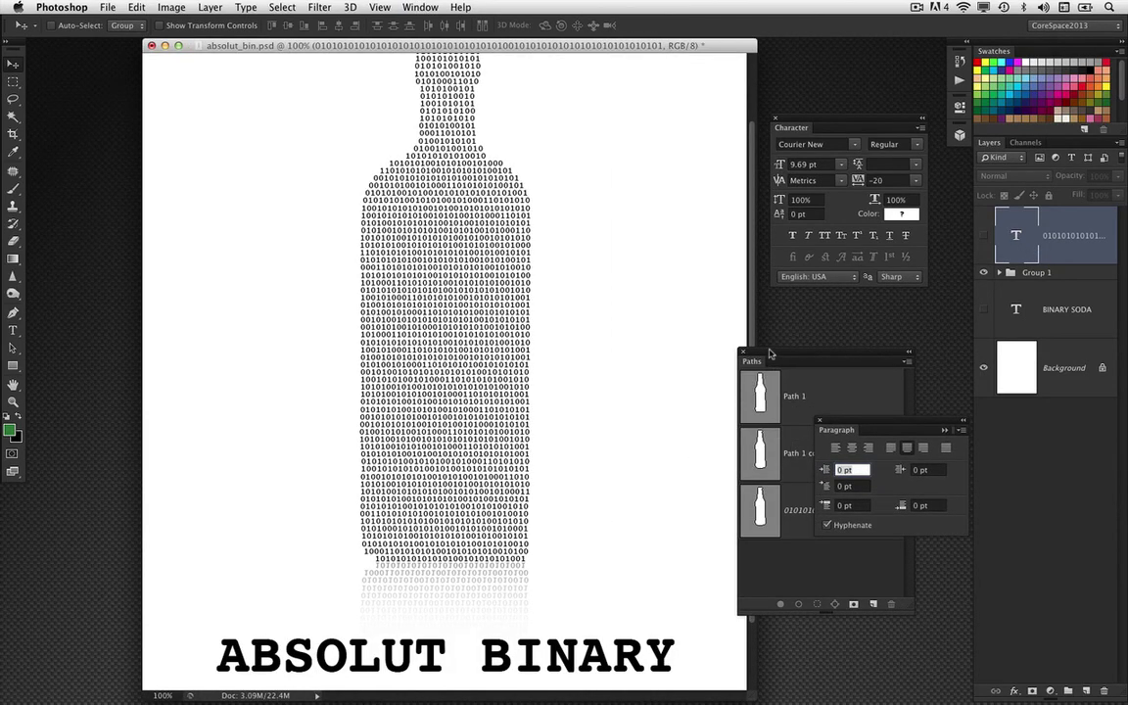
{"action": "scroll", "coordinate": [688, 338], "scroll_direction": "up", "scroll_amount": 4}
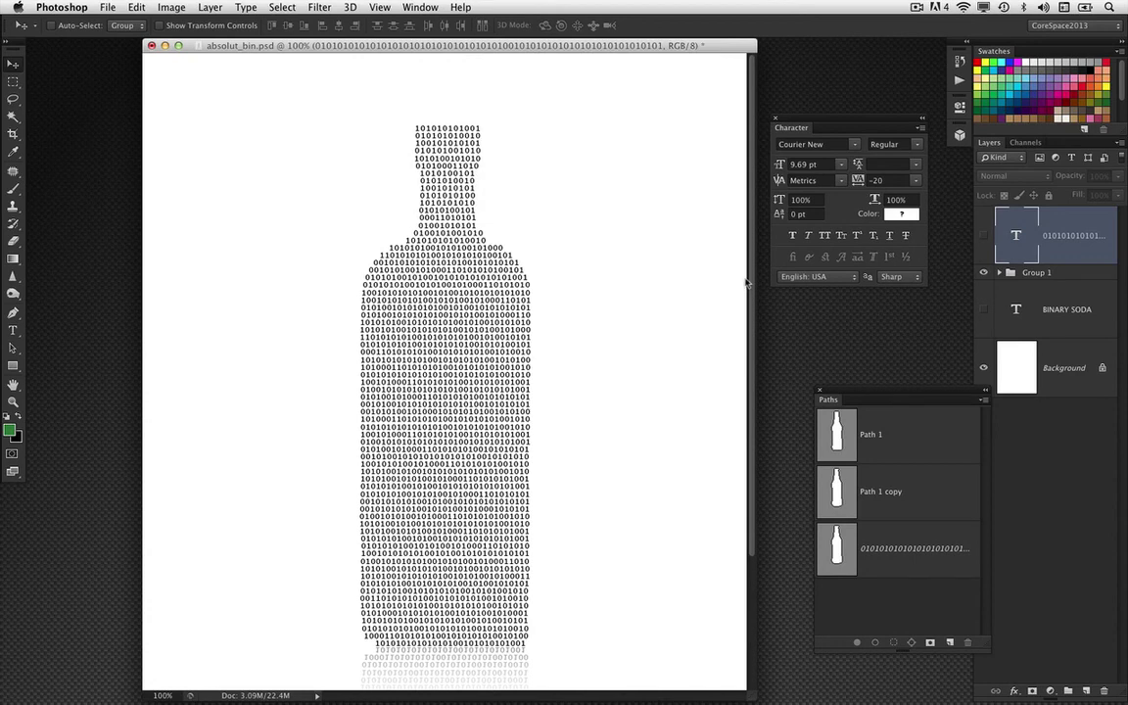
{"action": "scroll", "coordinate": [745, 372], "scroll_direction": "down", "scroll_amount": 4}
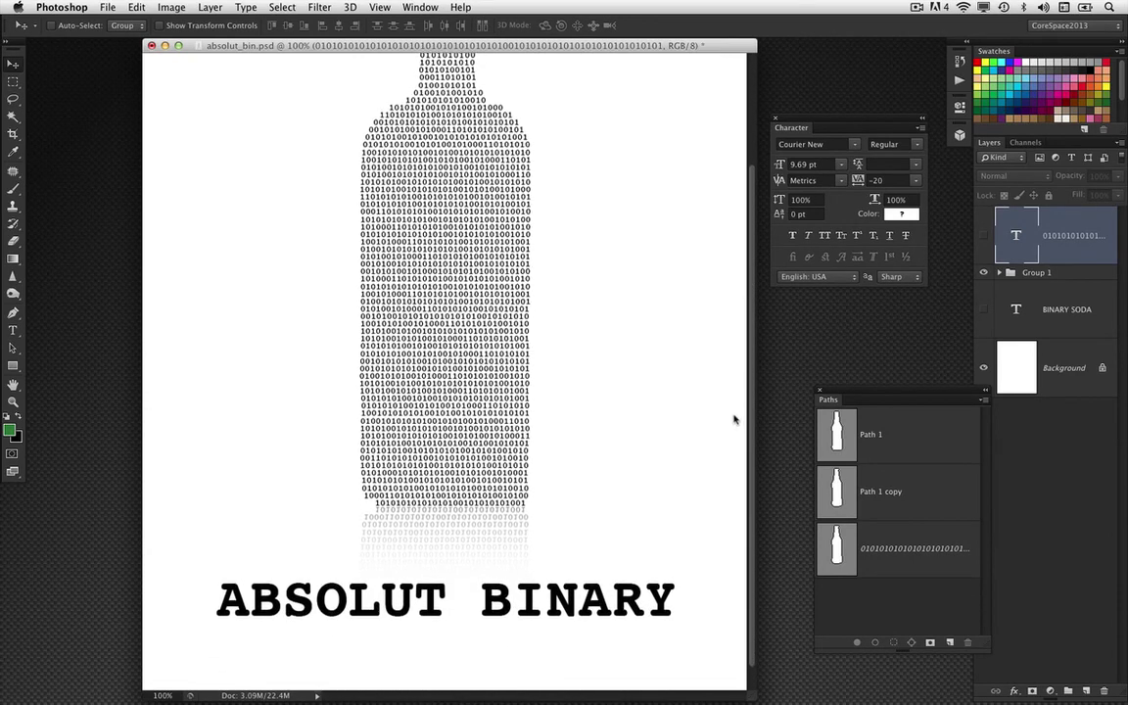
{"action": "scroll", "coordinate": [736, 411], "scroll_direction": "up", "scroll_amount": 1}
{"action": "scroll", "coordinate": [734, 368], "scroll_direction": "down", "scroll_amount": 1}
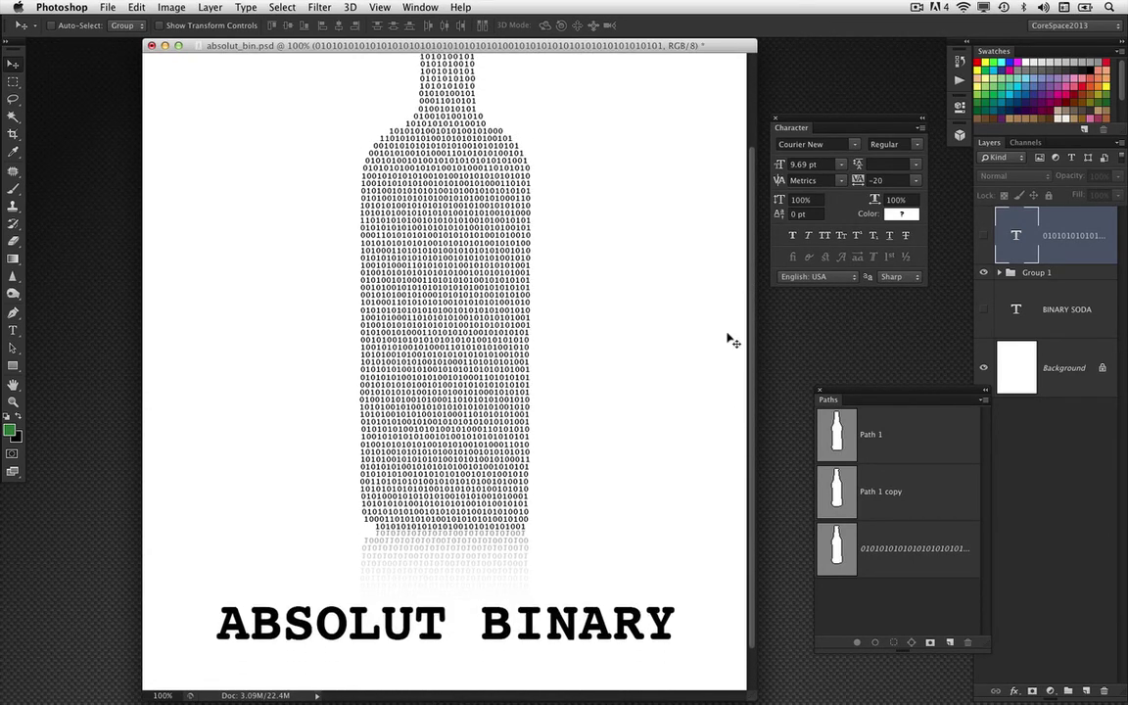
{"action": "key", "text": "super+minus"}
{"action": "left_click_drag", "start_coordinate": [505, 49], "coordinate": [516, 63]}
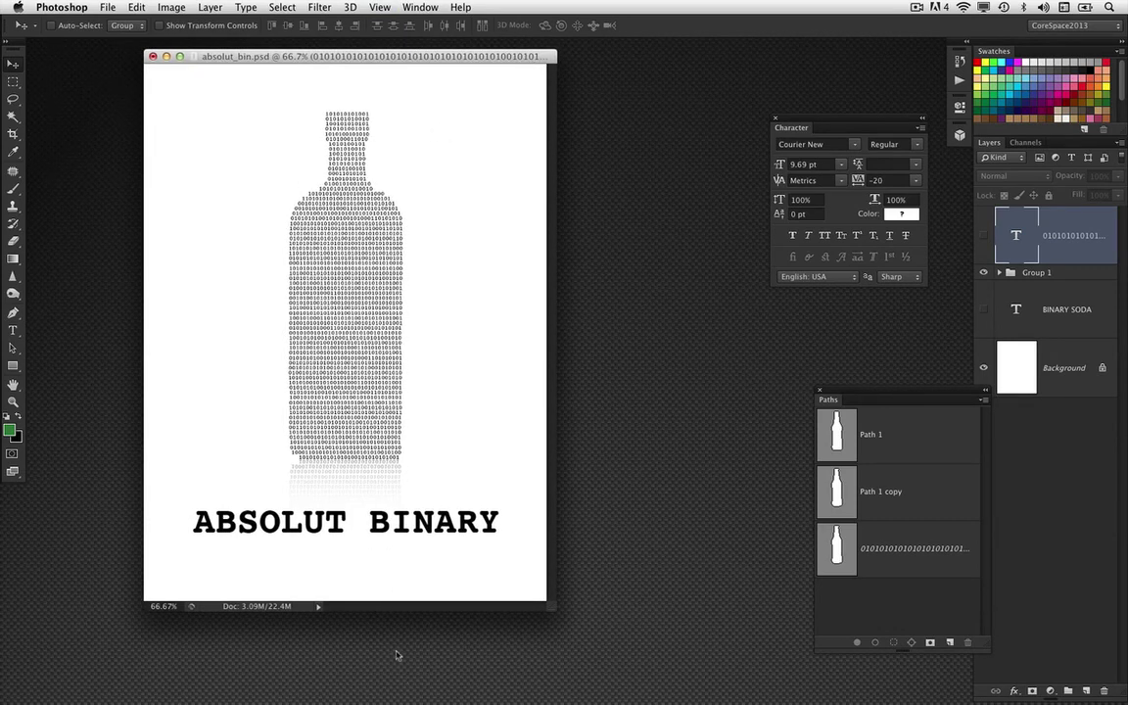
{"action": "left_click_drag", "start_coordinate": [404, 53], "coordinate": [403, 57]}
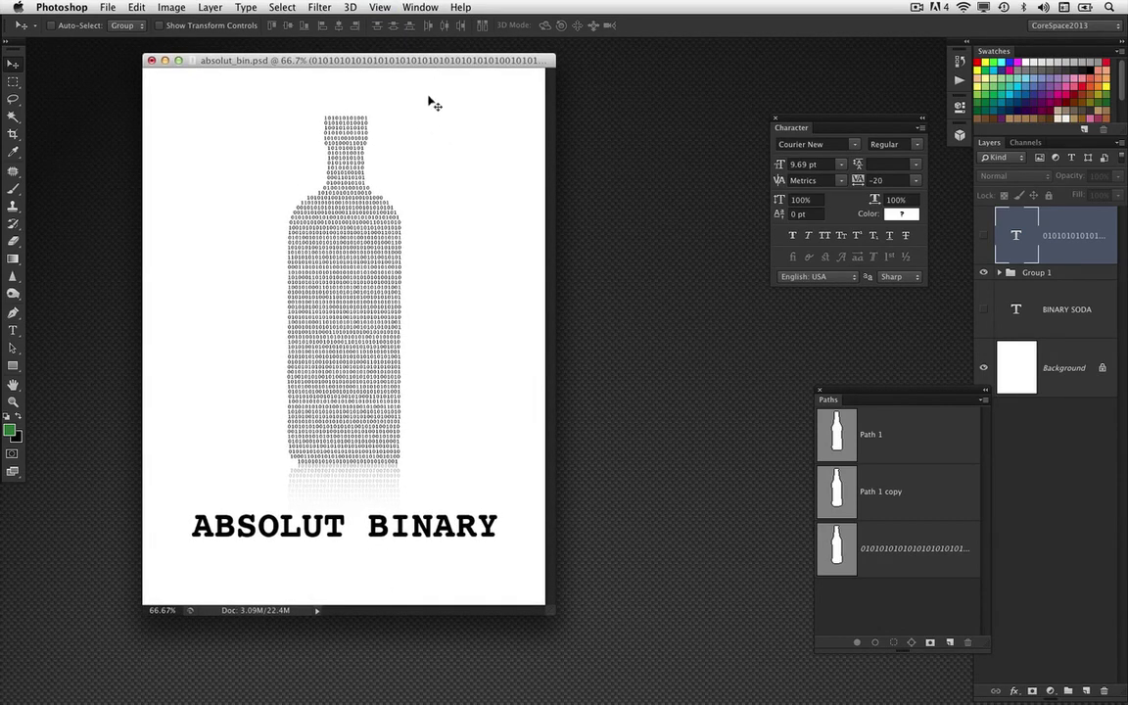